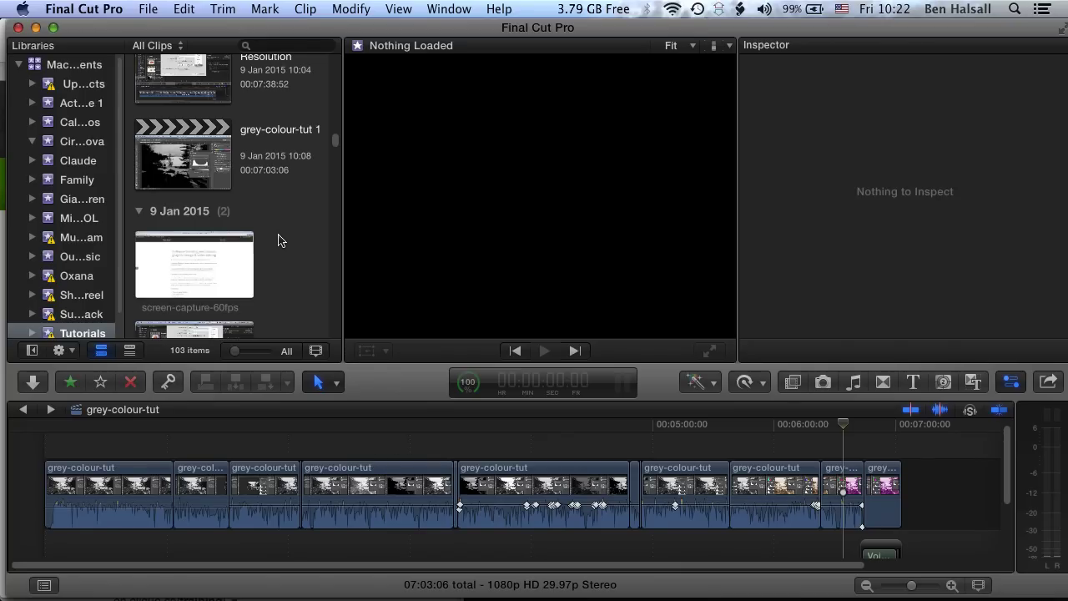
Preview the grey-colour-tut 1 project and move the timeline playhead to 6:38:07.
{"action": "left_click", "coordinate": [203, 149]}
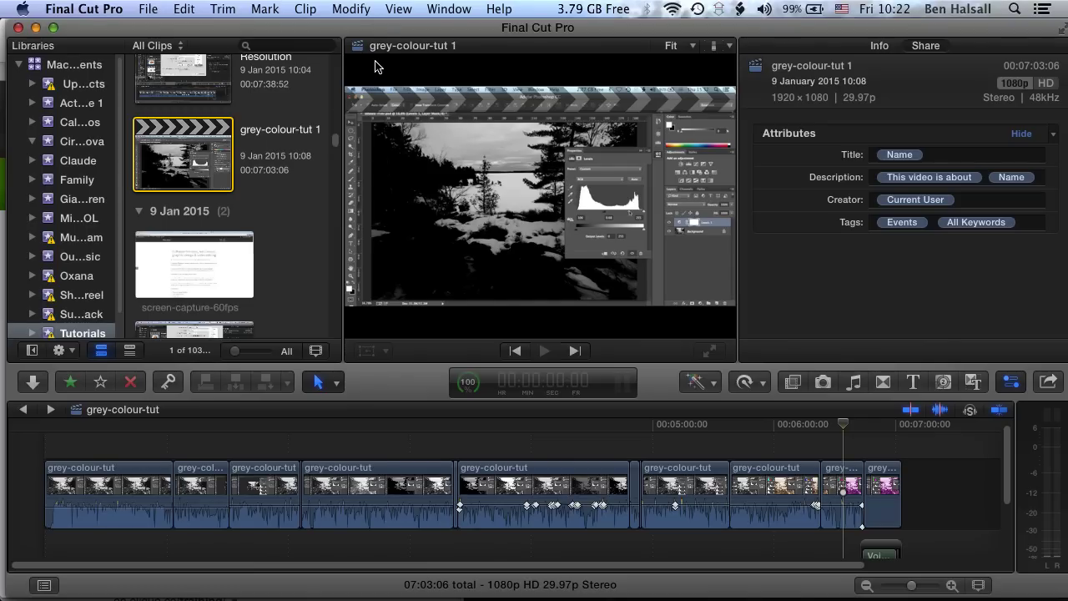
{"action": "left_click", "coordinate": [851, 426]}
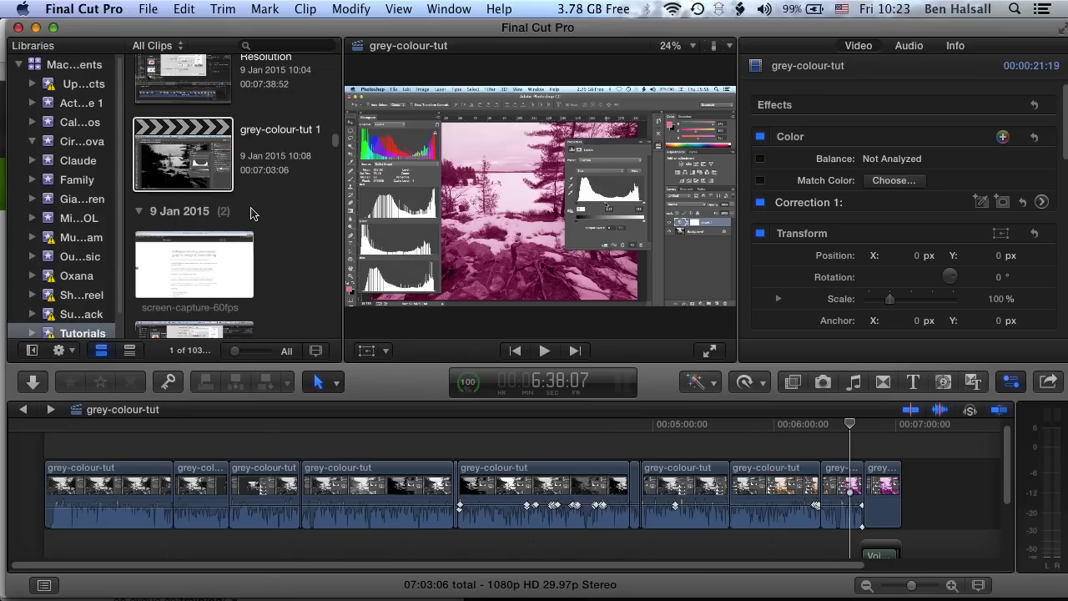
In Finder, confirm The-Transporter holds only Backups.backupdb and Stuff, then go back to Final Cut Pro.
{"action": "key", "text": "super+Tab"}
{"action": "key", "text": "super+Tab"}
{"action": "key", "text": "super+Tab"}
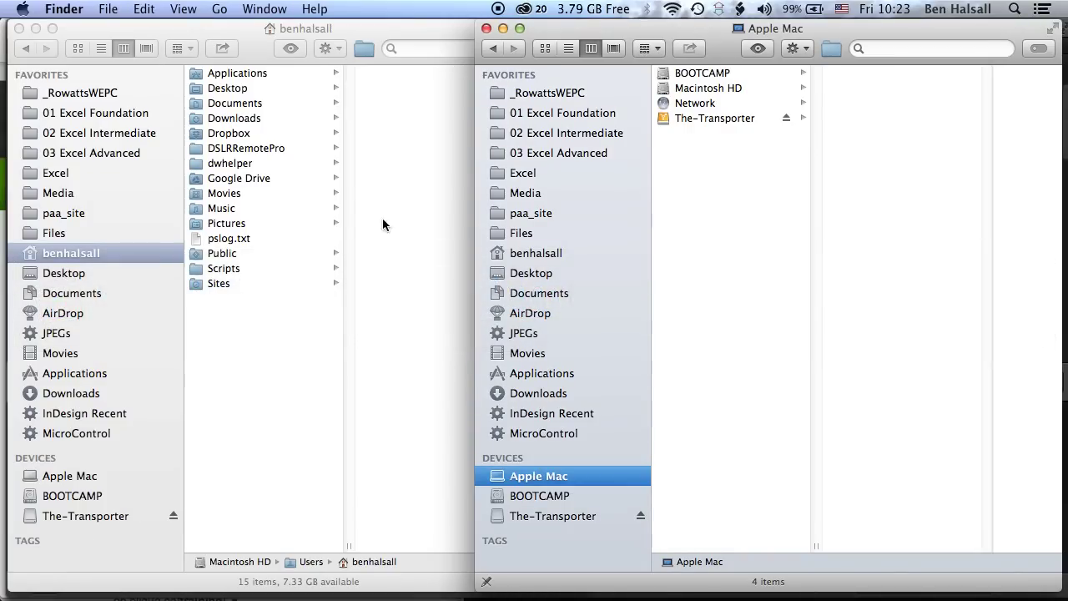
{"action": "left_click", "coordinate": [697, 118]}
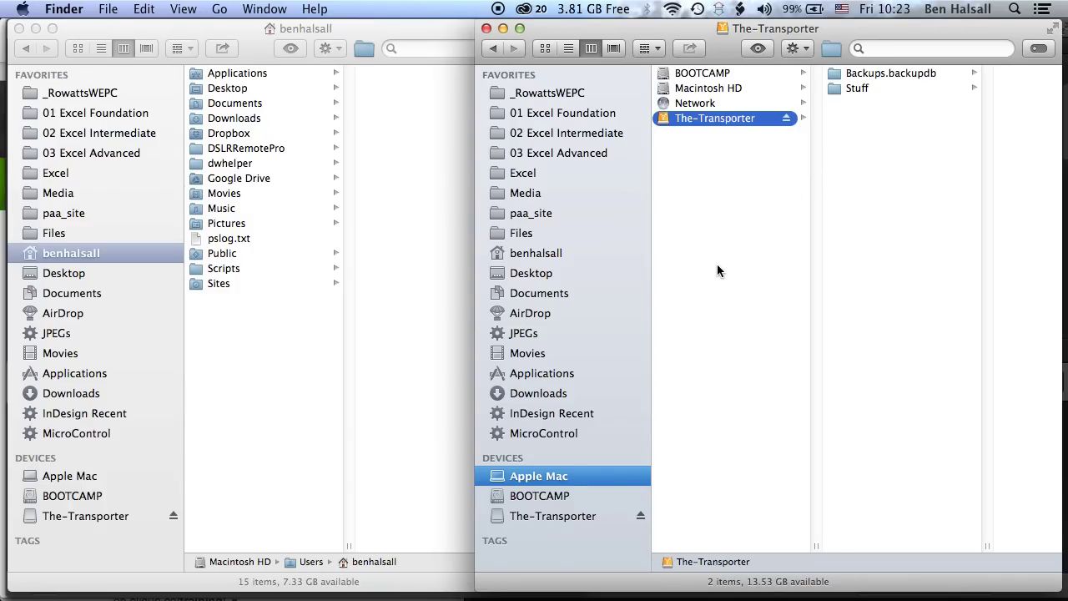
{"action": "key", "text": "super+Tab"}
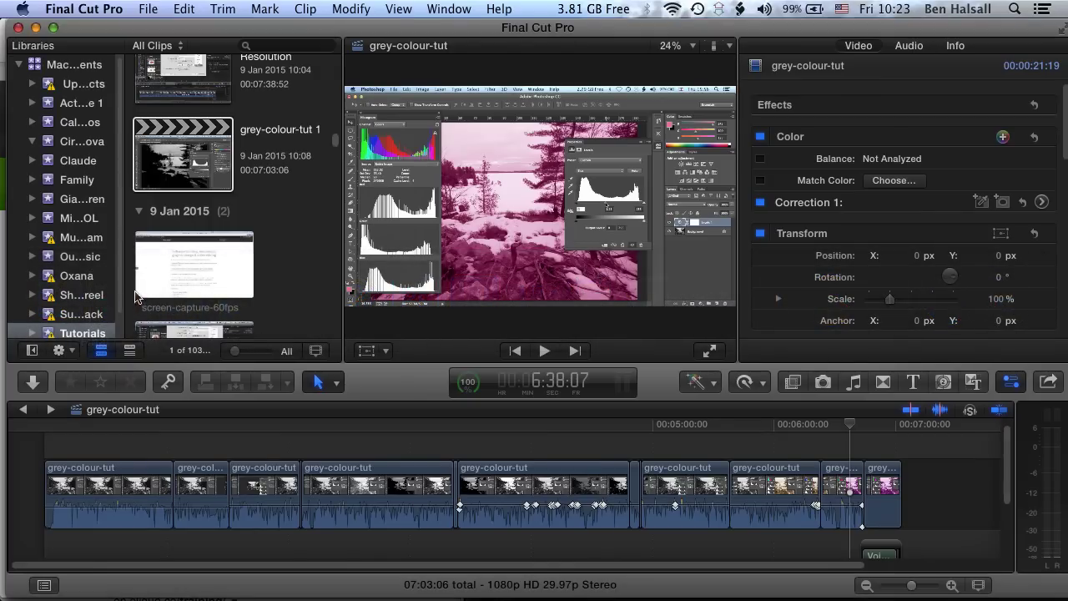
Create a new library named 'Final-Cut-Projects' saved on The-Transporter drive via File > New > Library.
{"action": "left_click", "coordinate": [149, 9]}
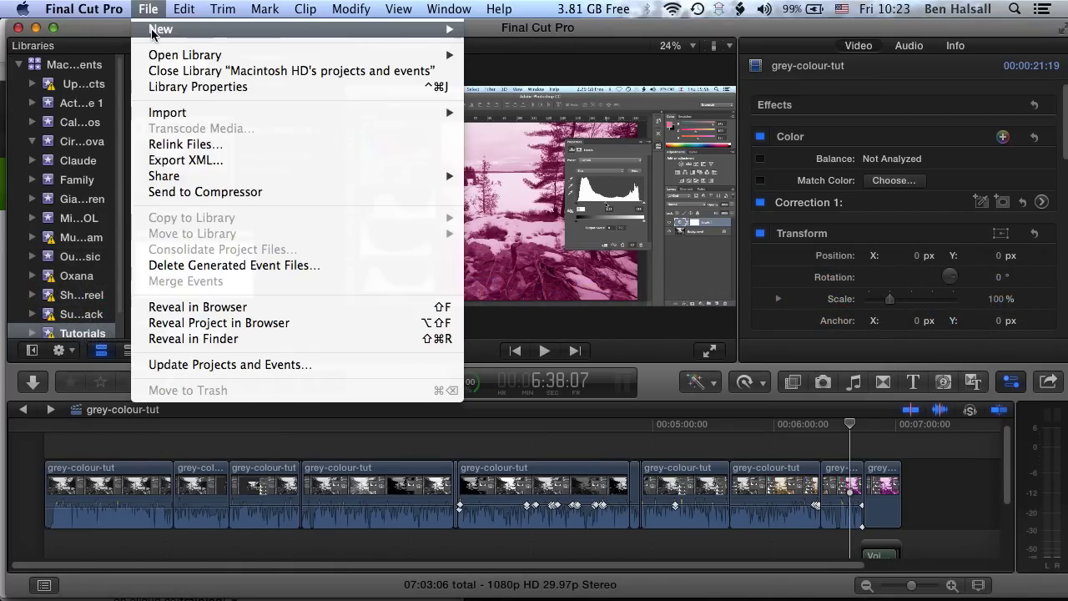
{"action": "mouse_move", "coordinate": [151, 32]}
{"action": "left_click", "coordinate": [522, 67]}
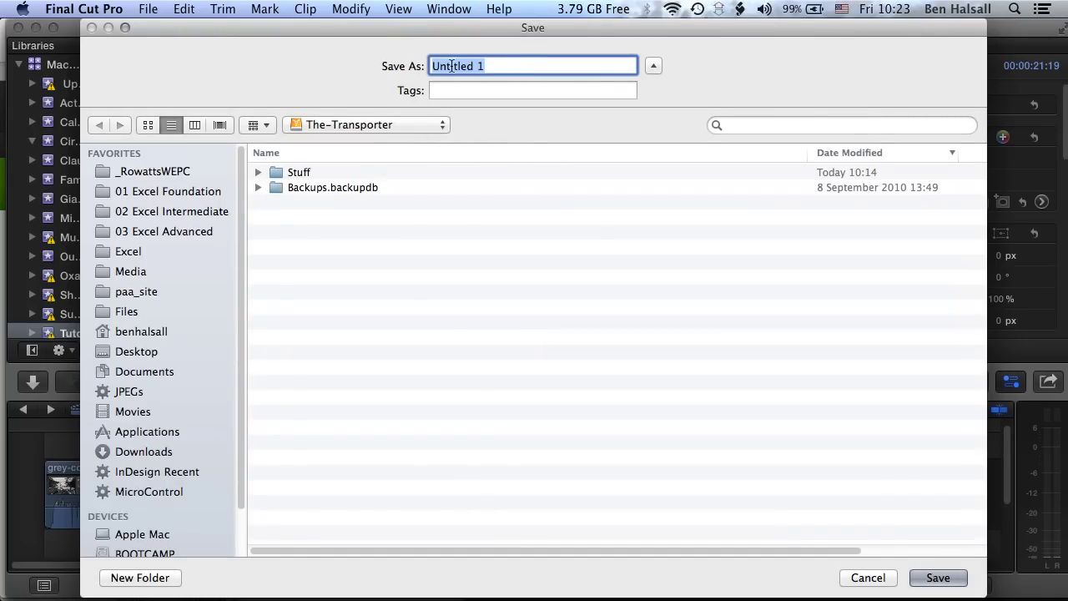
{"action": "type", "text": "Final"}
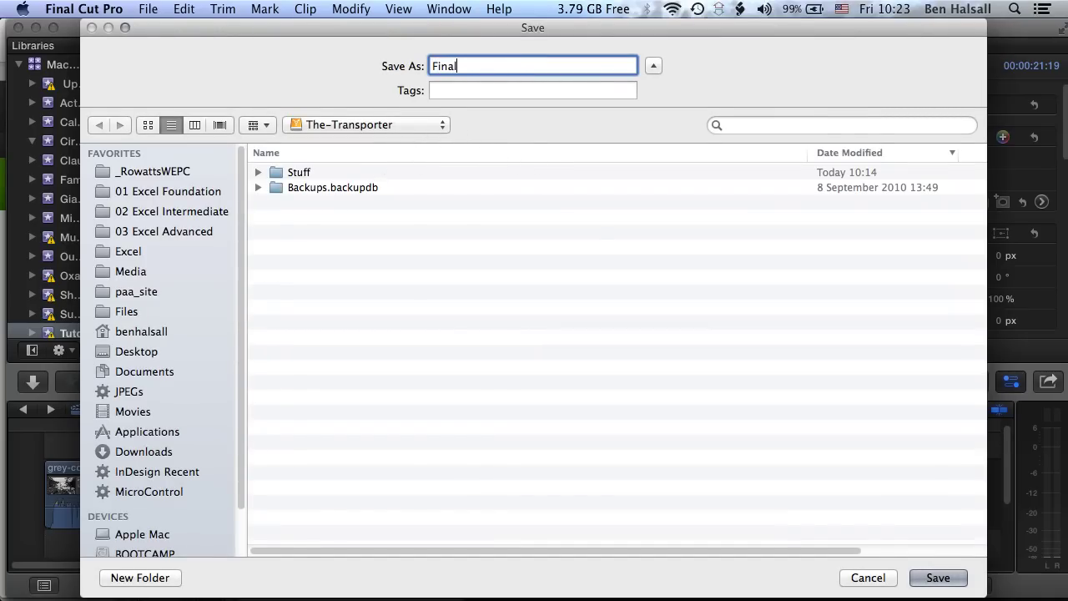
{"action": "type", "text": "-Cut-Projects"}
{"action": "key", "text": "Return"}
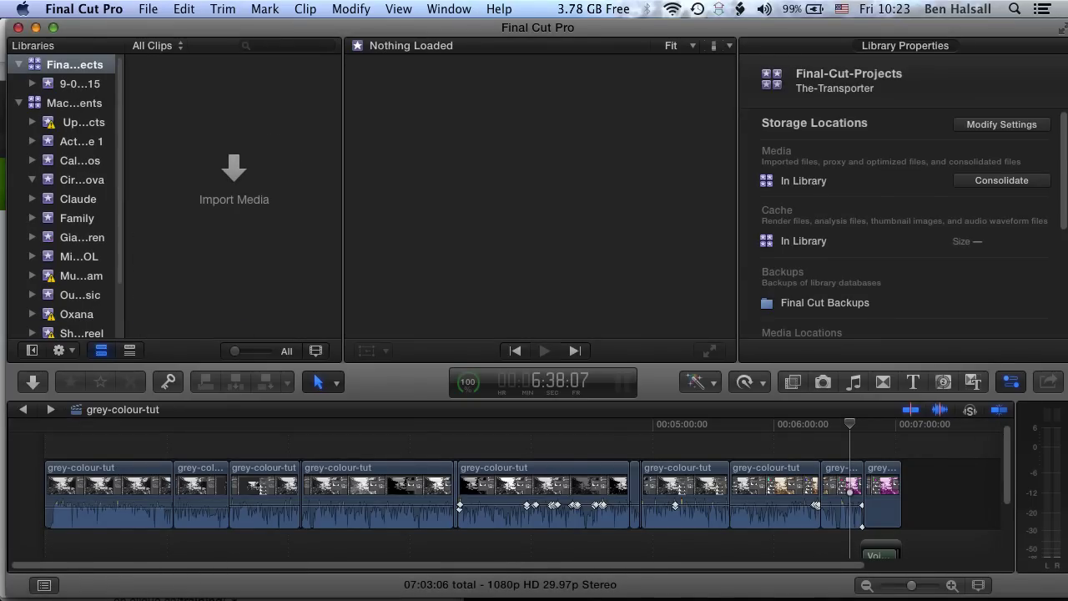
In Finder, enlarge The-Transporter window and verify Final-Cut-Projects is a 157 KB Final Cut Pro Library.
{"action": "key", "text": "super+Tab"}
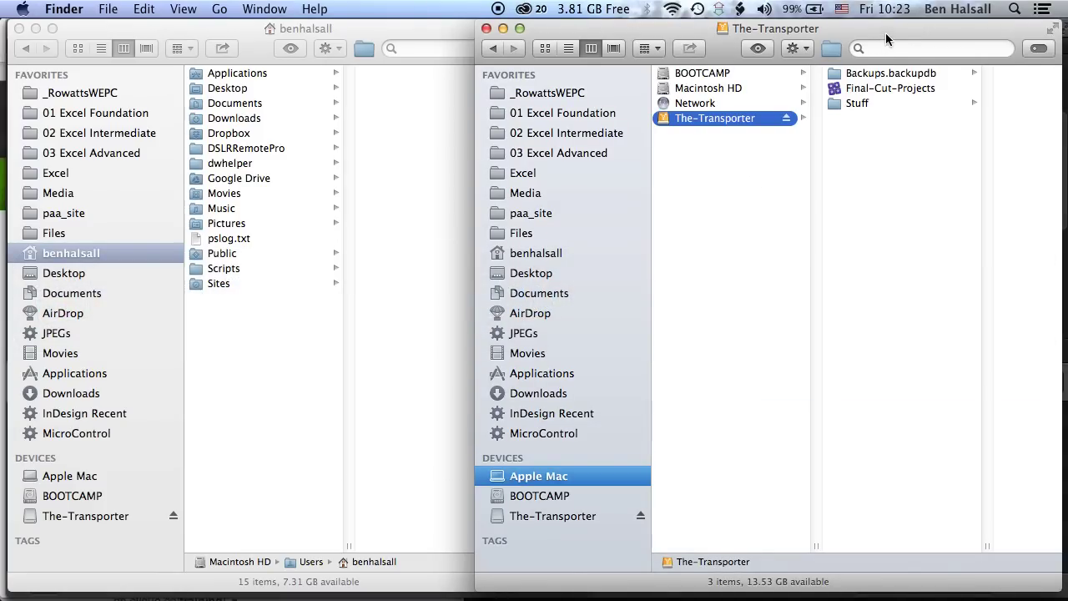
{"action": "left_click_drag", "start_coordinate": [889, 40], "coordinate": [811, 42]}
{"action": "left_click_drag", "start_coordinate": [984, 99], "coordinate": [1064, 97]}
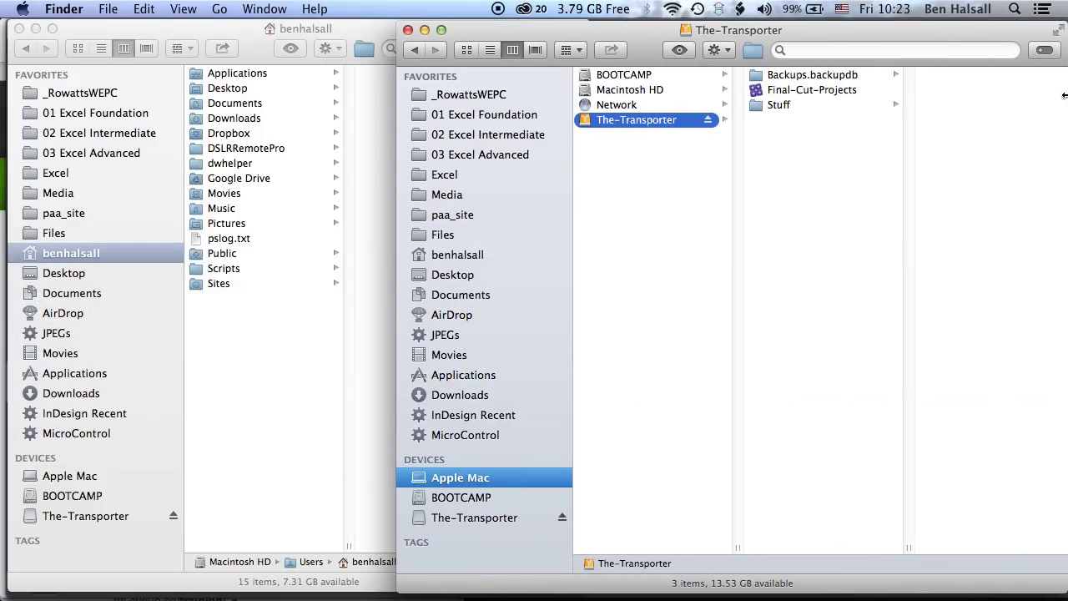
{"action": "left_click", "coordinate": [844, 91]}
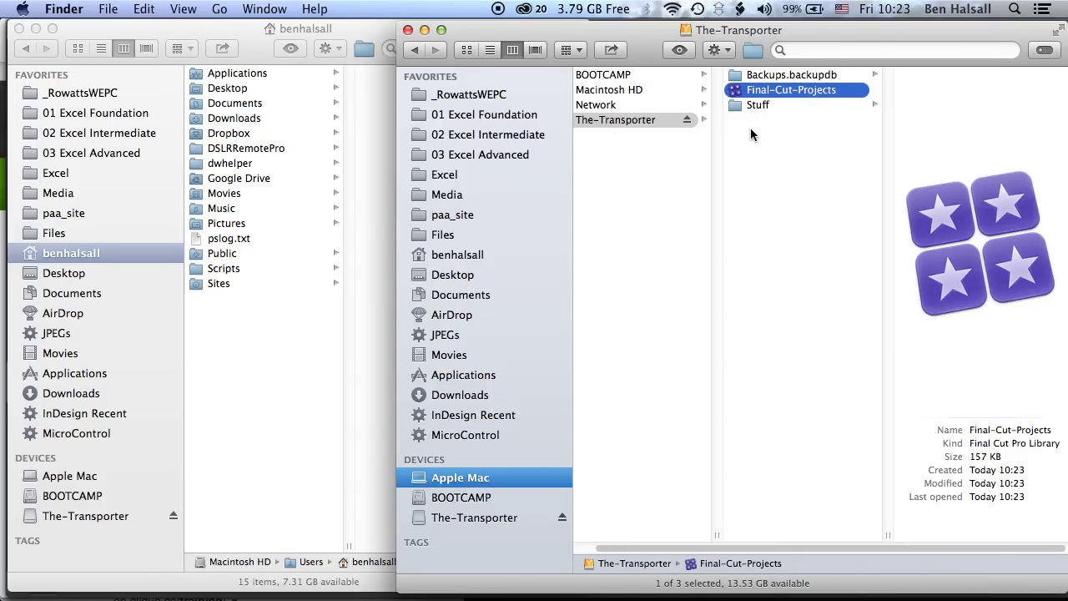
{"action": "key", "text": "super+Tab"}
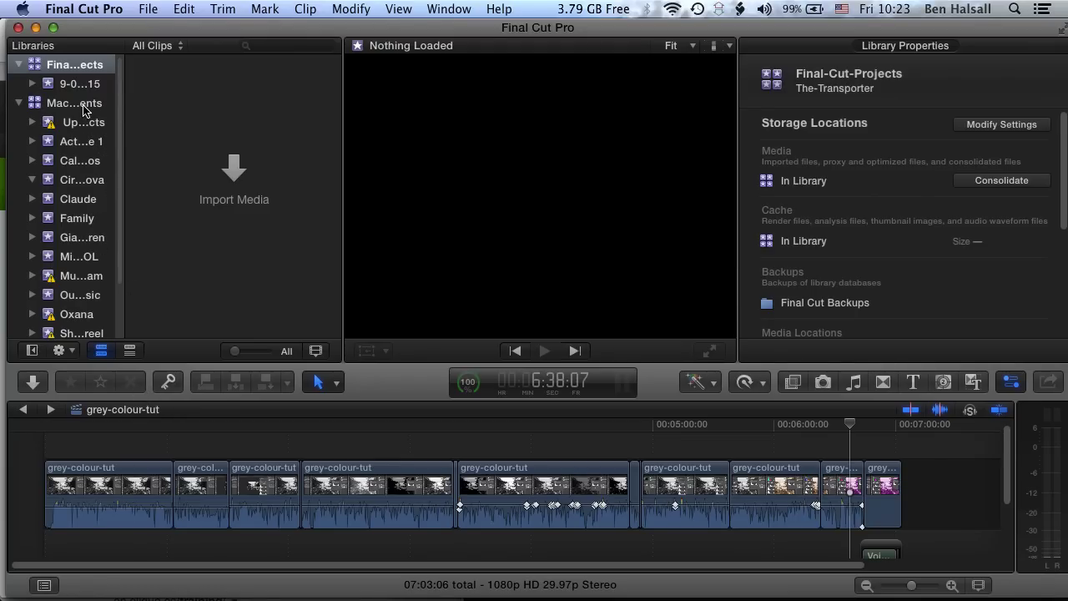
Open the Tutorials event and drag the grey-colour-tut 1 project onto the Final-Cut-Projects library.
{"action": "left_click", "coordinate": [67, 106]}
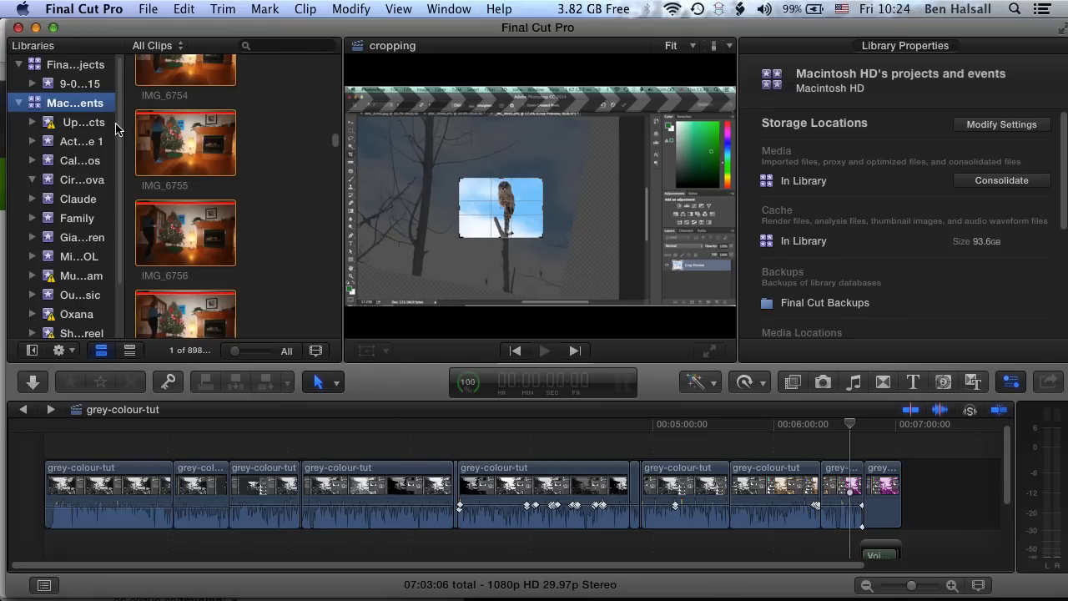
{"action": "scroll", "coordinate": [118, 128], "scroll_direction": "down", "scroll_amount": 3}
{"action": "left_click", "coordinate": [89, 315]}
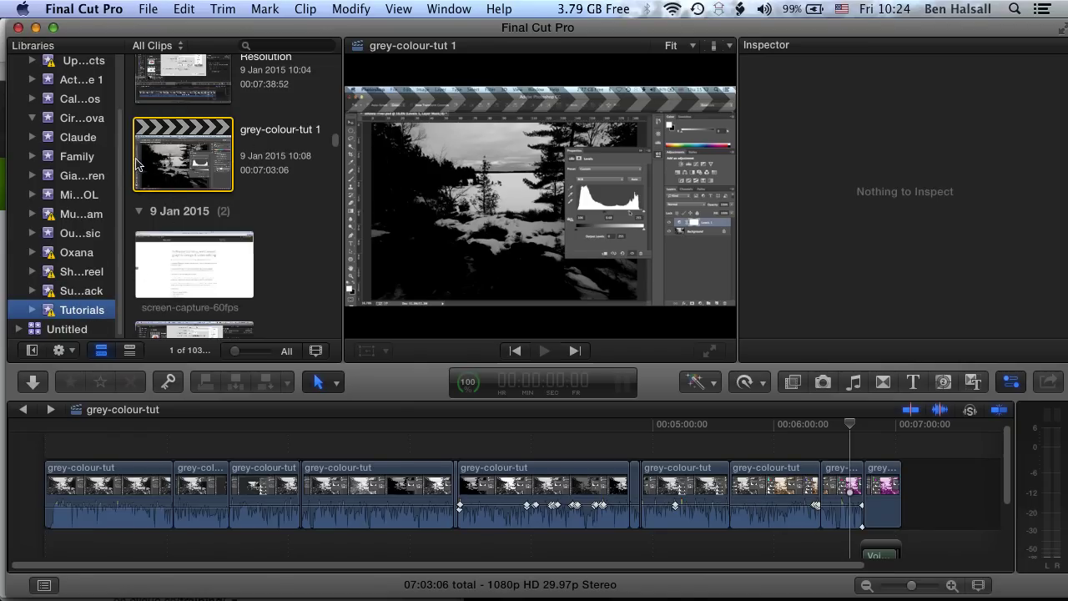
{"action": "left_click", "coordinate": [180, 163]}
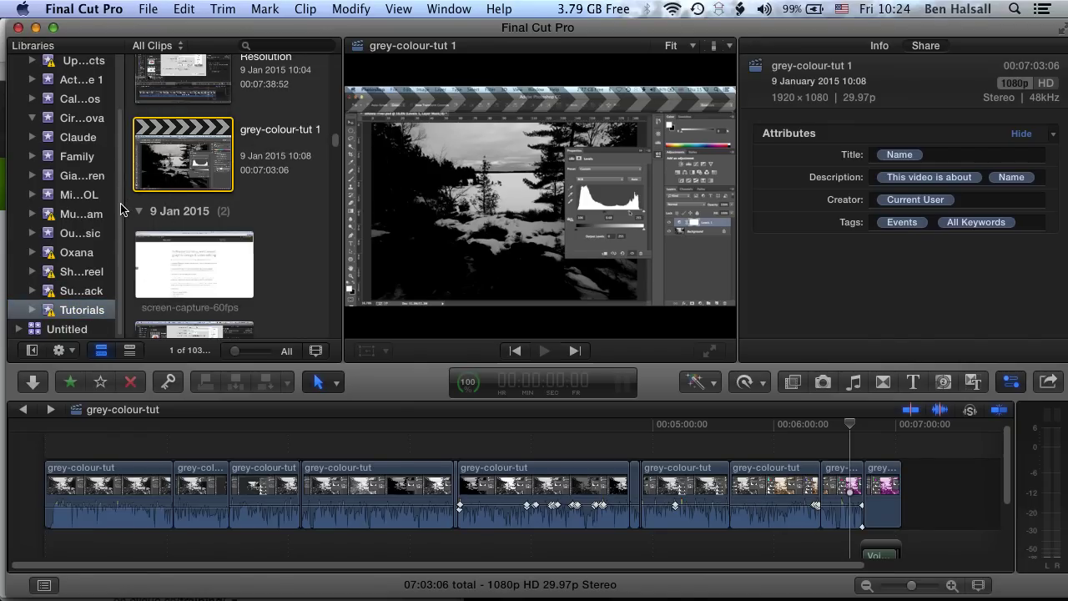
{"action": "scroll", "coordinate": [95, 162], "scroll_direction": "up", "scroll_amount": 3}
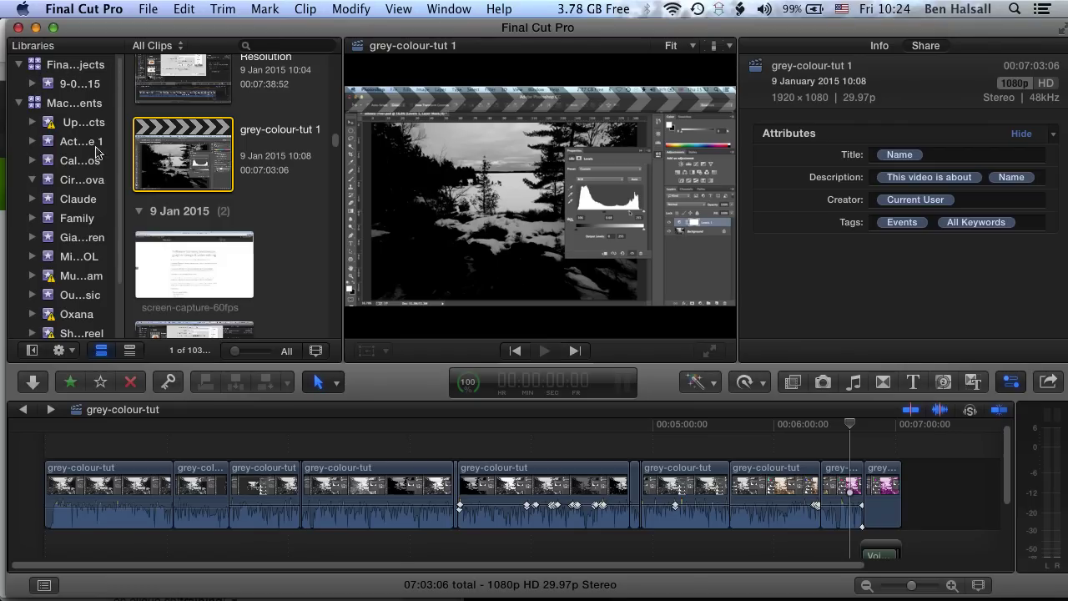
{"action": "mouse_move", "coordinate": [80, 84]}
{"action": "left_mouse_down"}
{"action": "mouse_move", "coordinate": [67, 98]}
{"action": "mouse_move", "coordinate": [65, 73]}
{"action": "mouse_move", "coordinate": [73, 88]}
{"action": "left_mouse_up"}
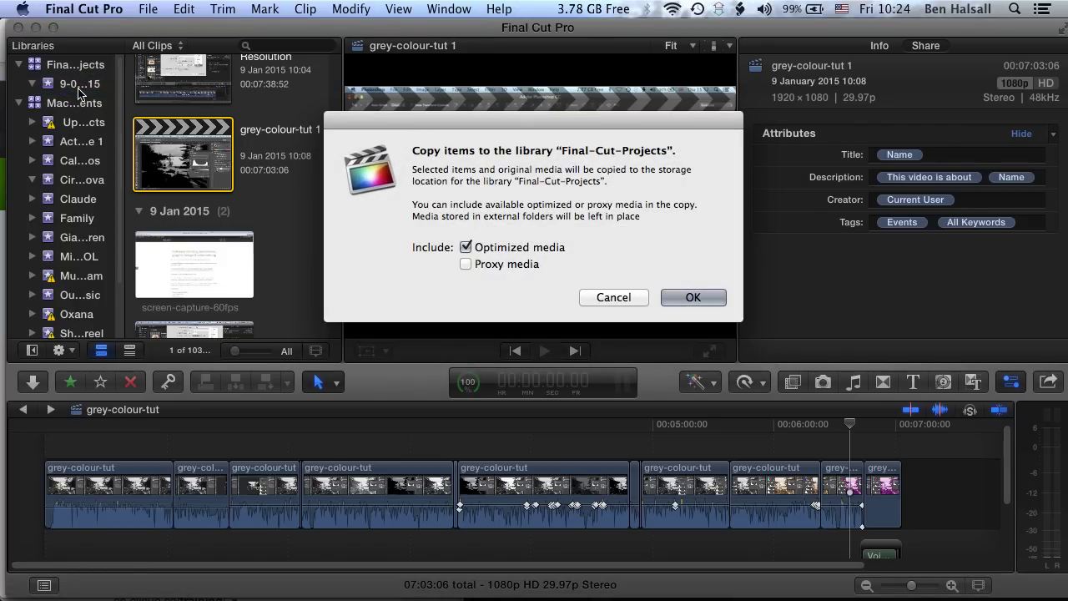
Confirm the copy with optimized media included and expand Media Management in Background Tasks to watch progress.
{"action": "left_click_drag", "start_coordinate": [400, 122], "coordinate": [343, 112]}
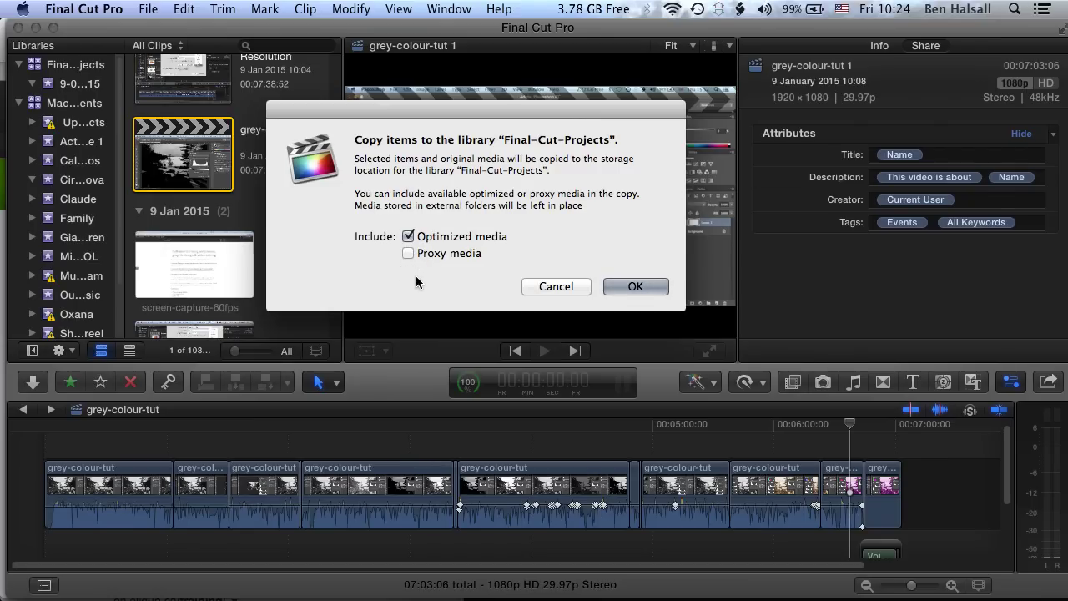
{"action": "left_click", "coordinate": [636, 286]}
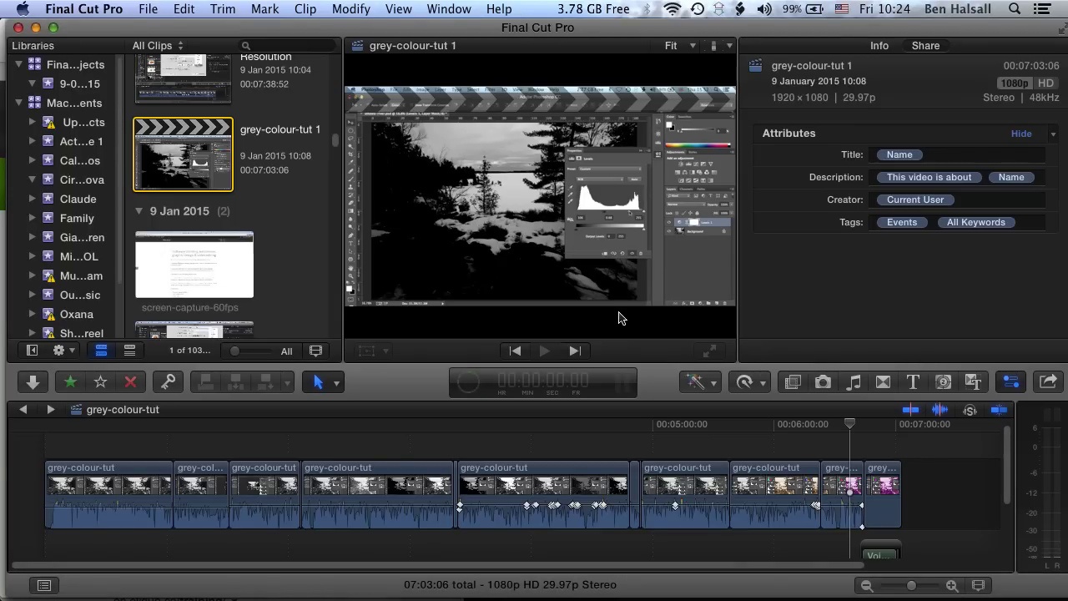
{"action": "left_click", "coordinate": [464, 381]}
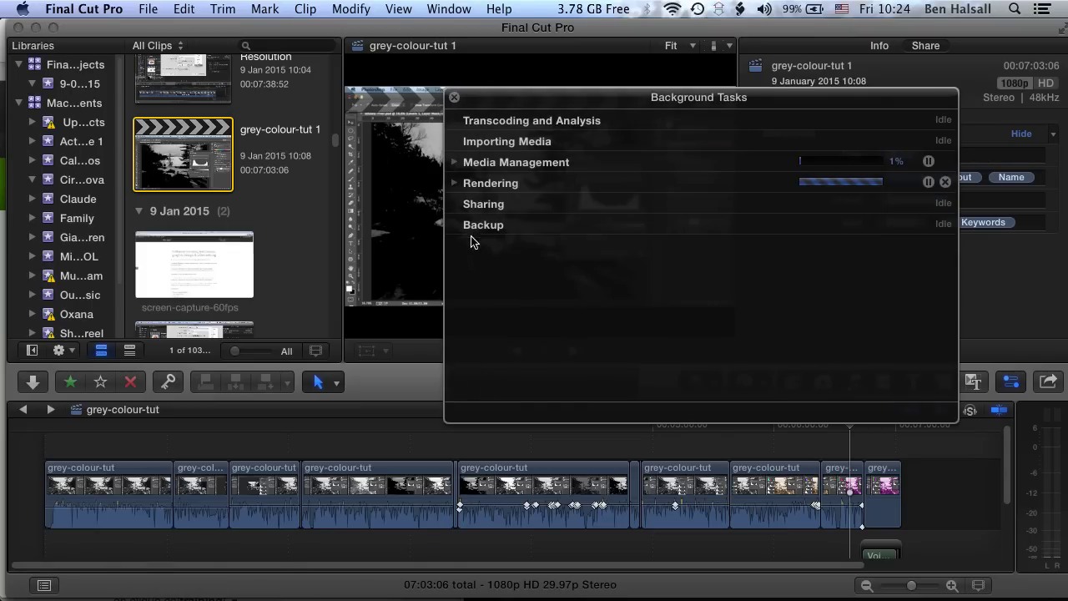
{"action": "left_click", "coordinate": [454, 162]}
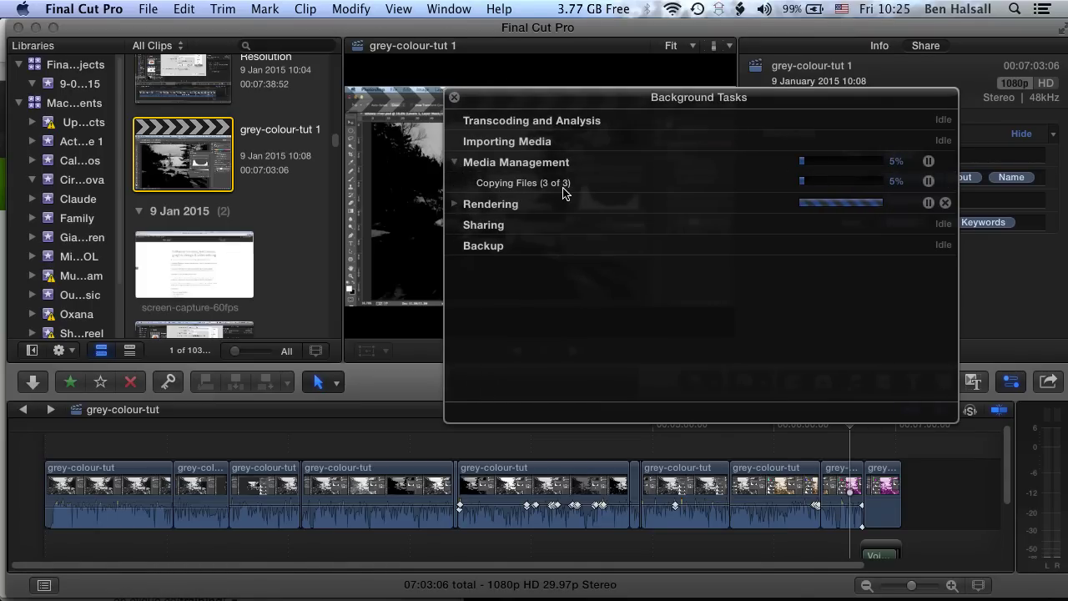
{"action": "left_click_drag", "start_coordinate": [639, 97], "coordinate": [534, 82]}
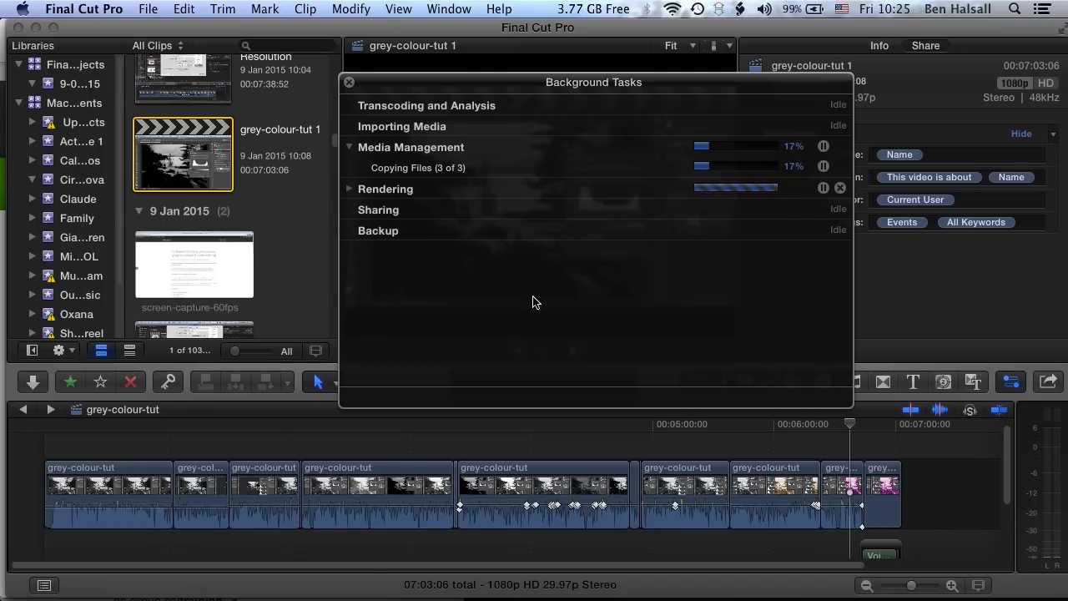
{"action": "key", "text": "super+Tab"}
In Finder, open Movies, widen its listing, and select the 204.77 GB Macintosh HD's projects and events library.
{"action": "left_click", "coordinate": [117, 299]}
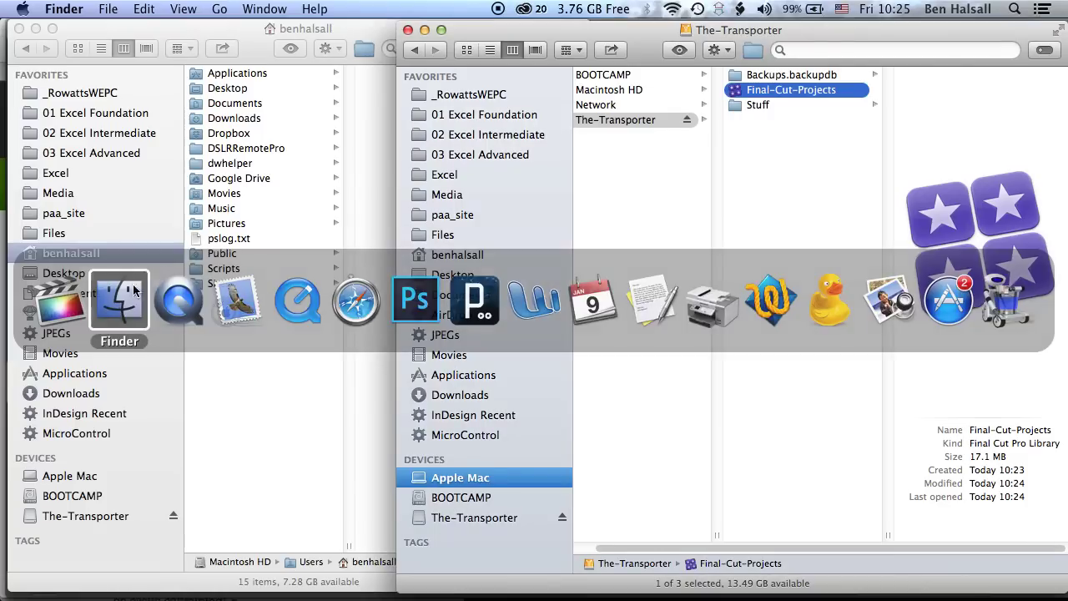
{"action": "left_click", "coordinate": [265, 33]}
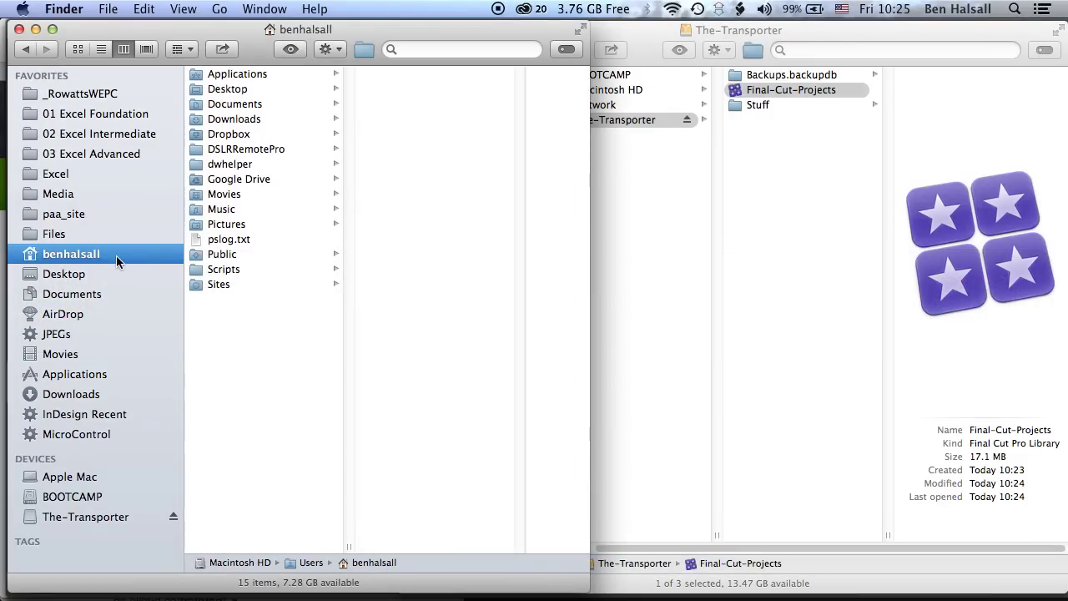
{"action": "left_click", "coordinate": [229, 197]}
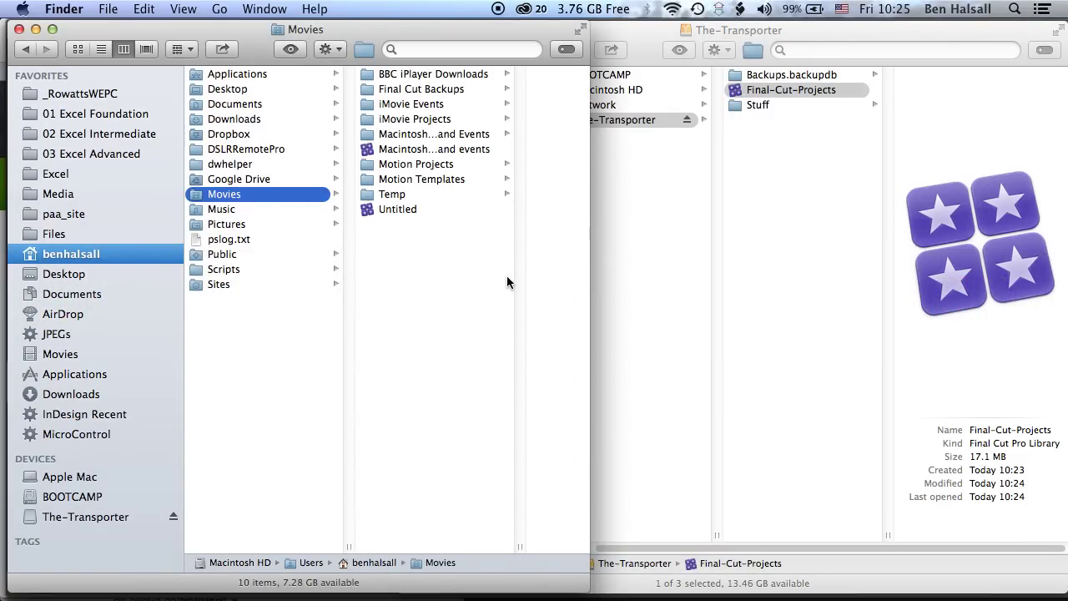
{"action": "left_click_drag", "start_coordinate": [525, 544], "coordinate": [615, 545]}
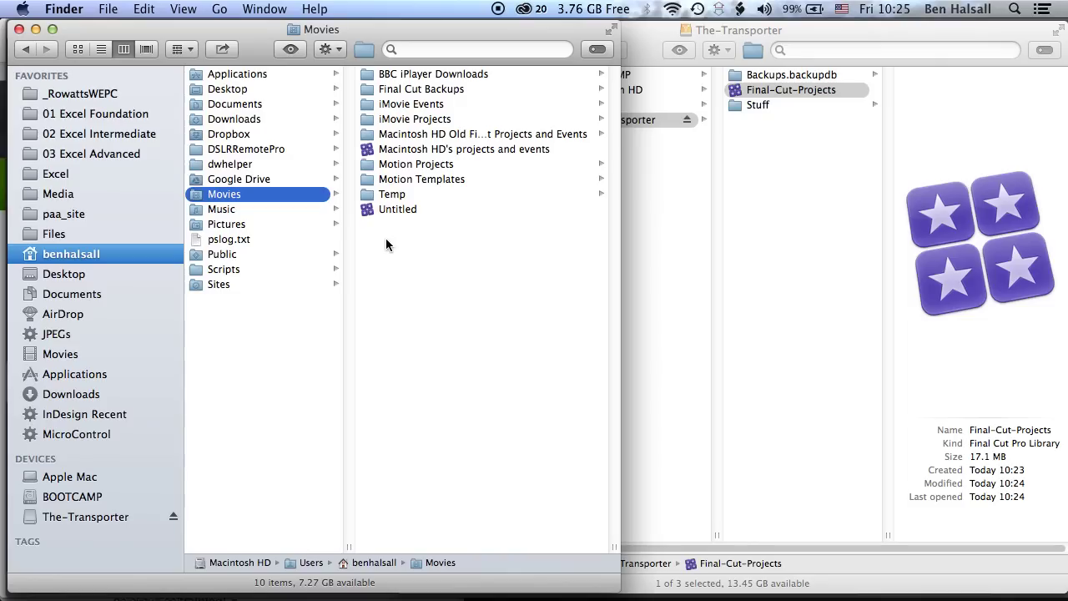
{"action": "left_click", "coordinate": [370, 151]}
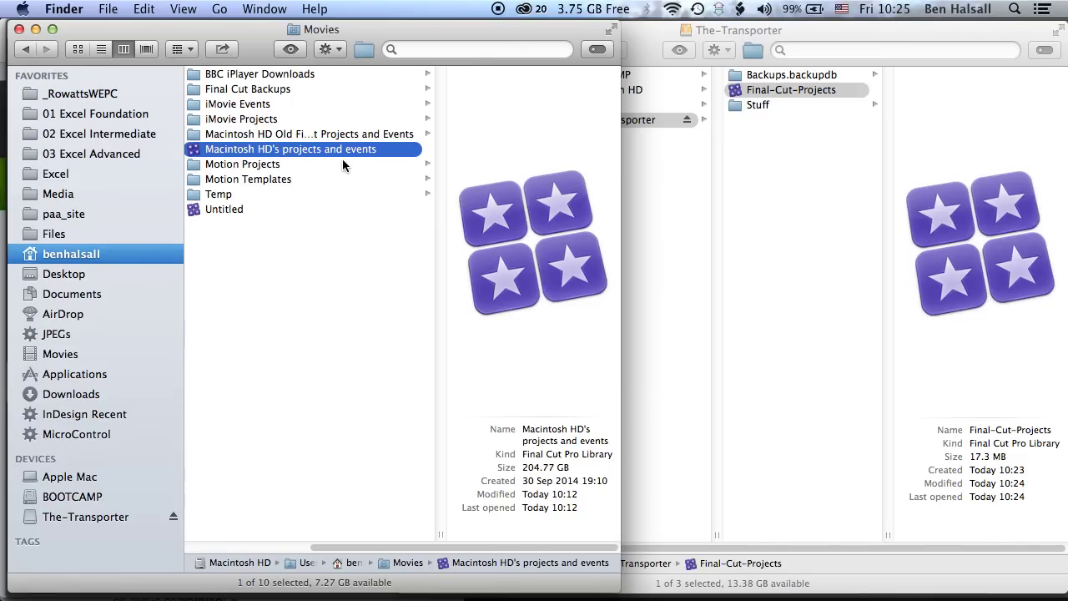
Show the local library's package contents and widen the Tutorials folder listing to reveal its 41 items.
{"action": "right_click", "coordinate": [258, 155]}
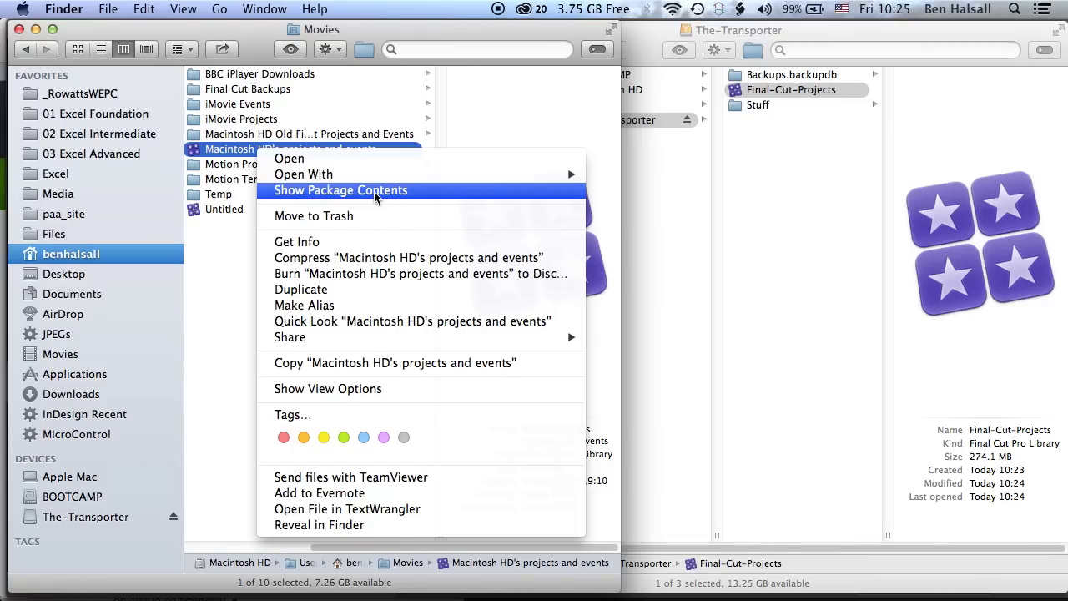
{"action": "left_click", "coordinate": [376, 191]}
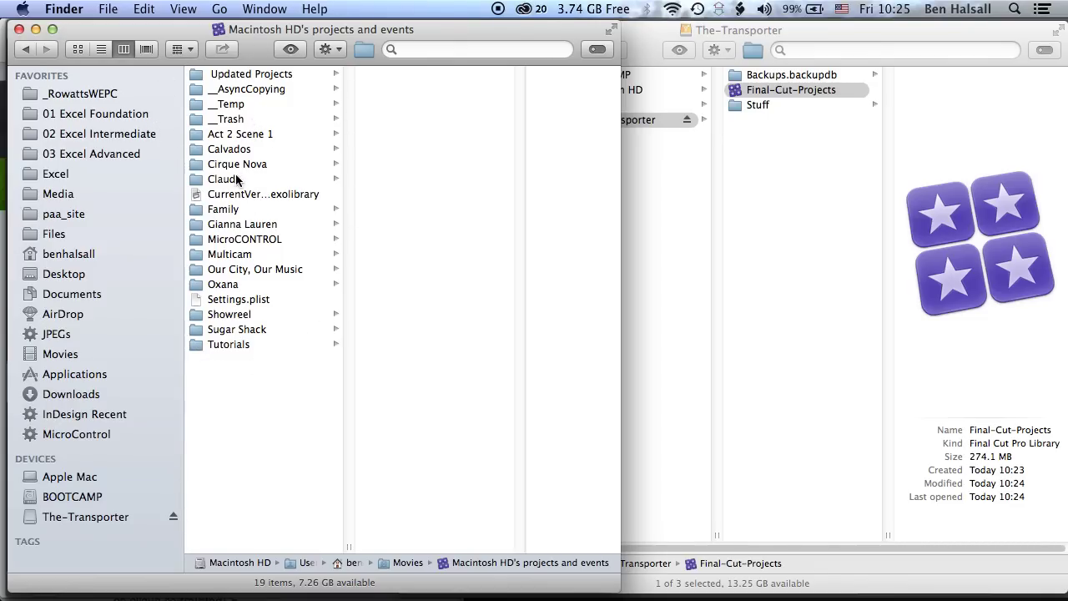
{"action": "left_click", "coordinate": [253, 345]}
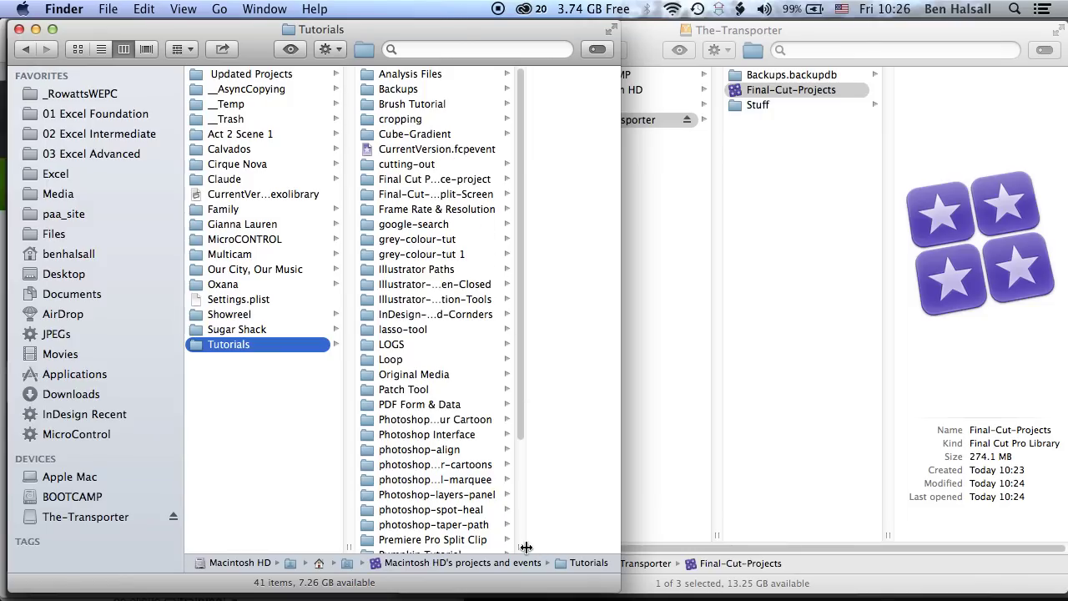
{"action": "left_click_drag", "start_coordinate": [525, 548], "coordinate": [576, 546]}
{"action": "left_click_drag", "start_coordinate": [619, 586], "coordinate": [719, 587]}
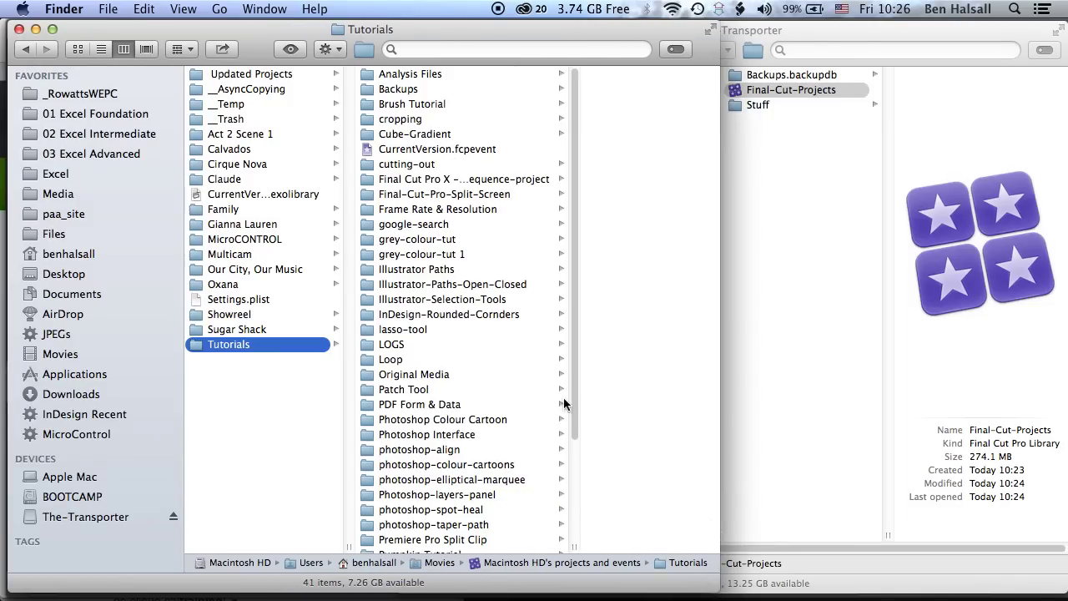
{"action": "scroll", "coordinate": [581, 413], "scroll_direction": "down", "scroll_amount": 3}
{"action": "scroll", "coordinate": [583, 431], "scroll_direction": "down", "scroll_amount": 5}
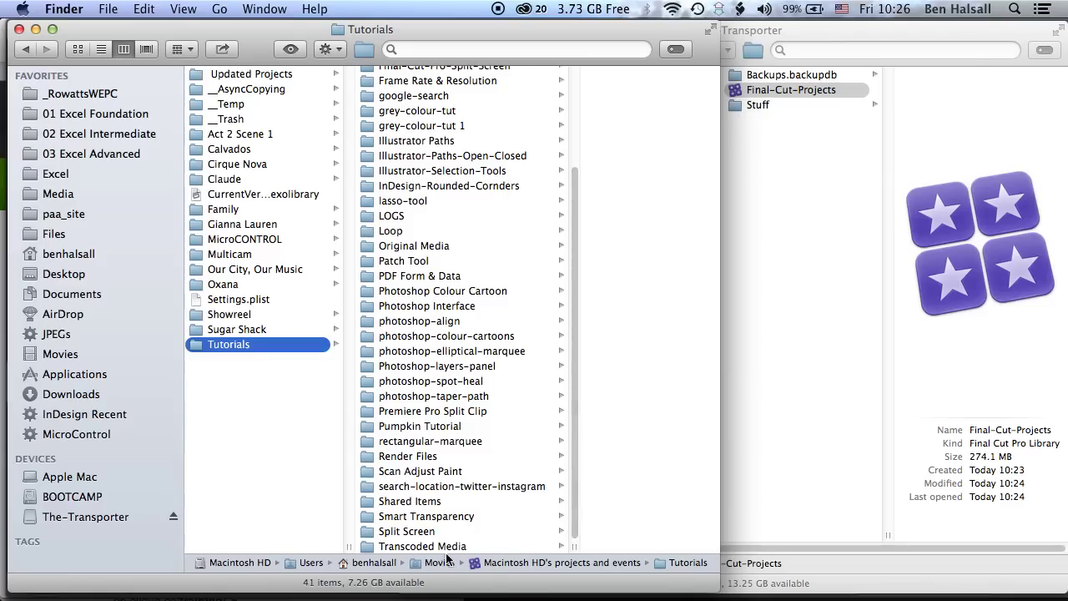
Browse Tutorials > Transcoded Media > High Quality Media and scroll the columns to view its four .mov files.
{"action": "left_click", "coordinate": [447, 546]}
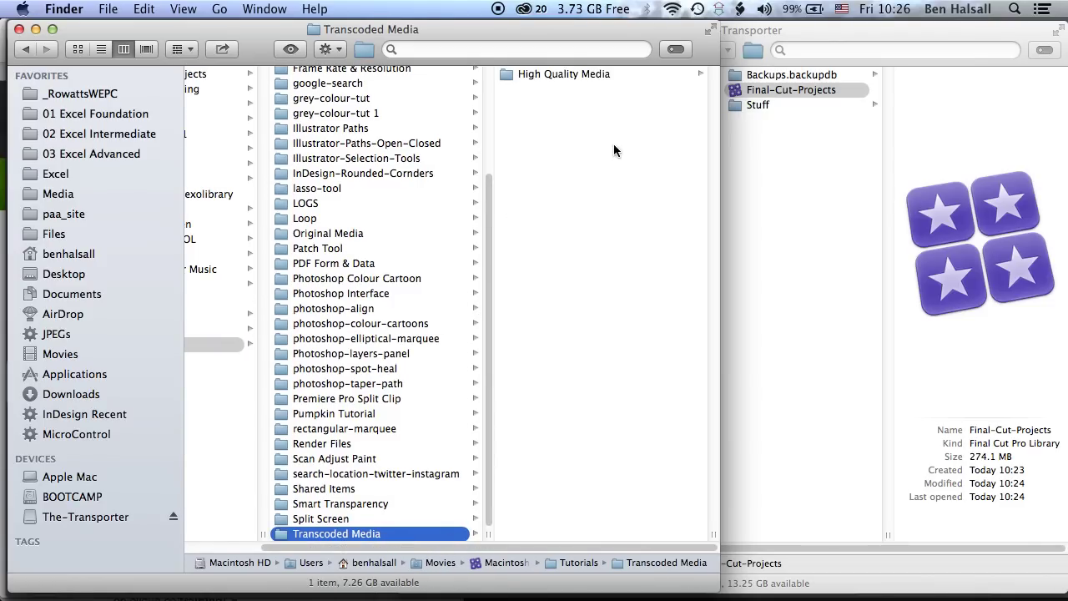
{"action": "left_click", "coordinate": [560, 73]}
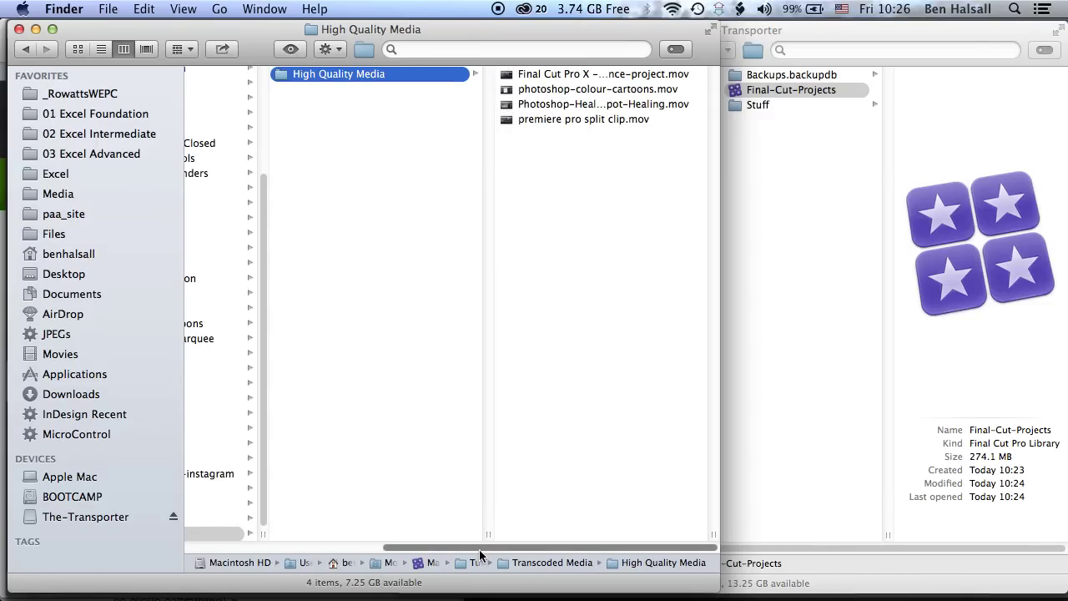
{"action": "left_click_drag", "start_coordinate": [477, 553], "coordinate": [367, 554]}
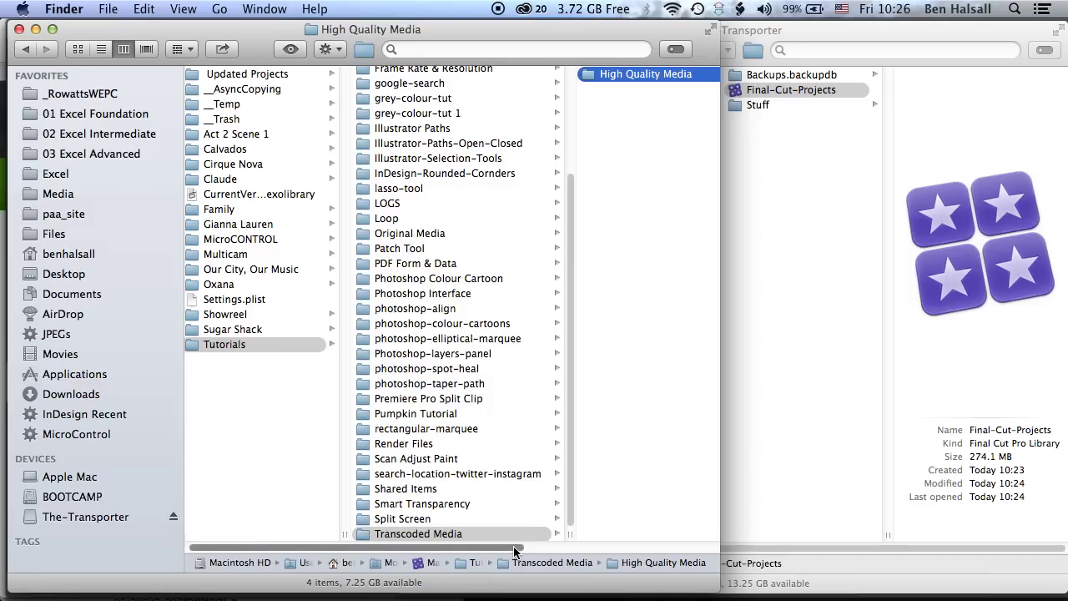
{"action": "left_click_drag", "start_coordinate": [515, 549], "coordinate": [706, 544]}
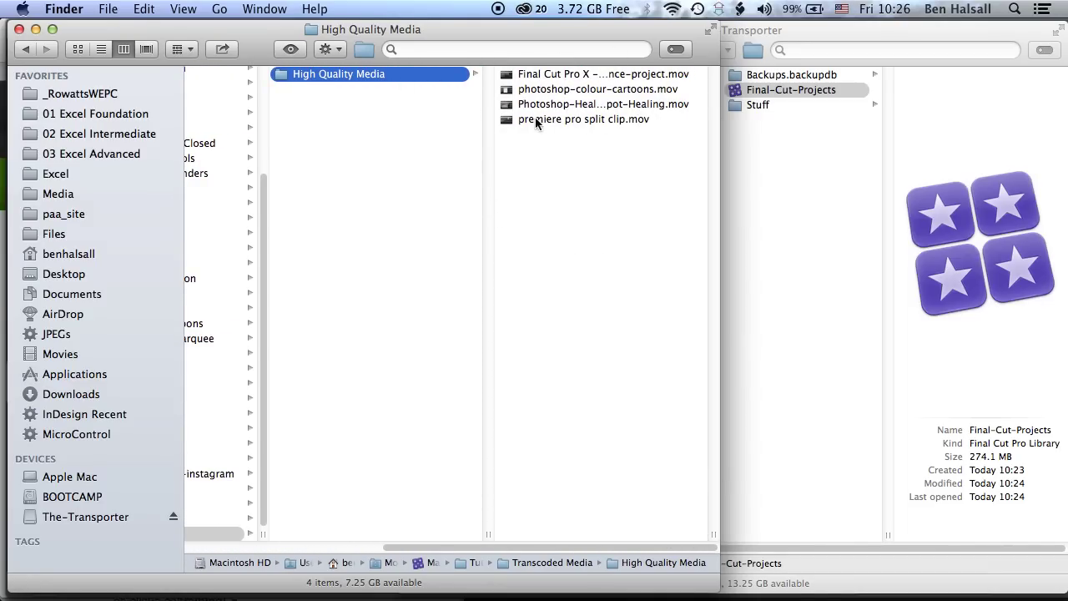
{"action": "scroll", "coordinate": [456, 544], "scroll_direction": "left", "scroll_amount": 5}
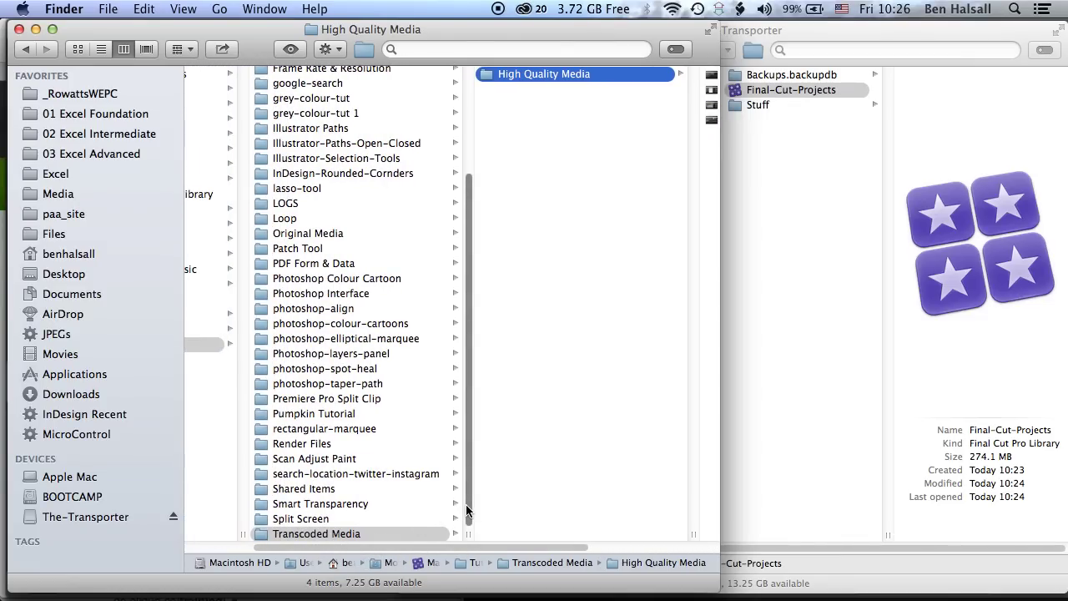
{"action": "scroll", "coordinate": [468, 509], "scroll_direction": "down", "scroll_amount": 2}
Get Info on Render Files' High Quality Media, showing 70.07 GB across 354 items, then close it.
{"action": "left_click", "coordinate": [338, 447]}
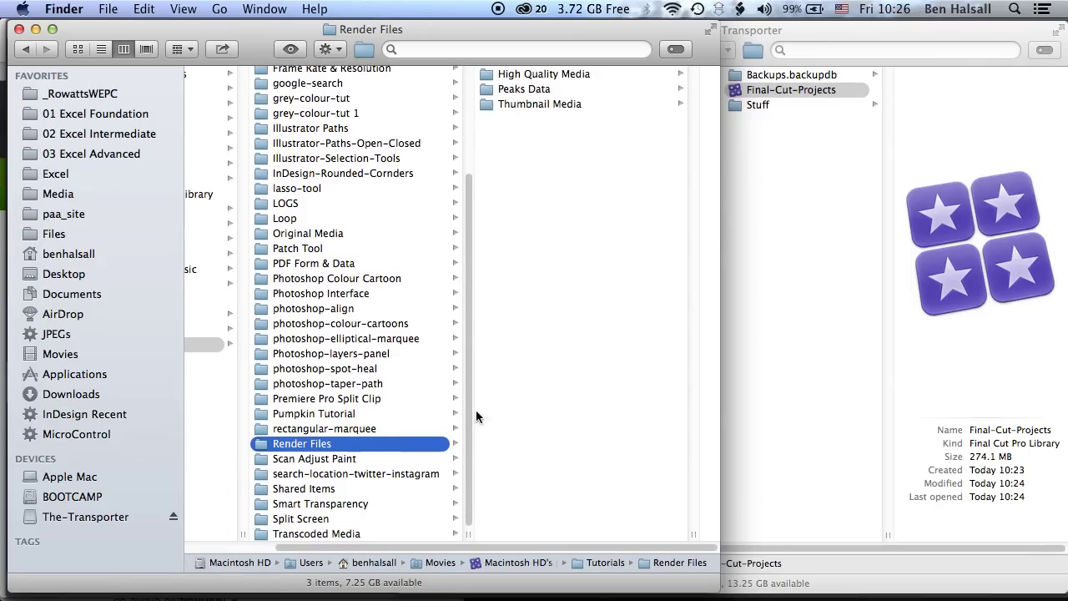
{"action": "left_click", "coordinate": [554, 75]}
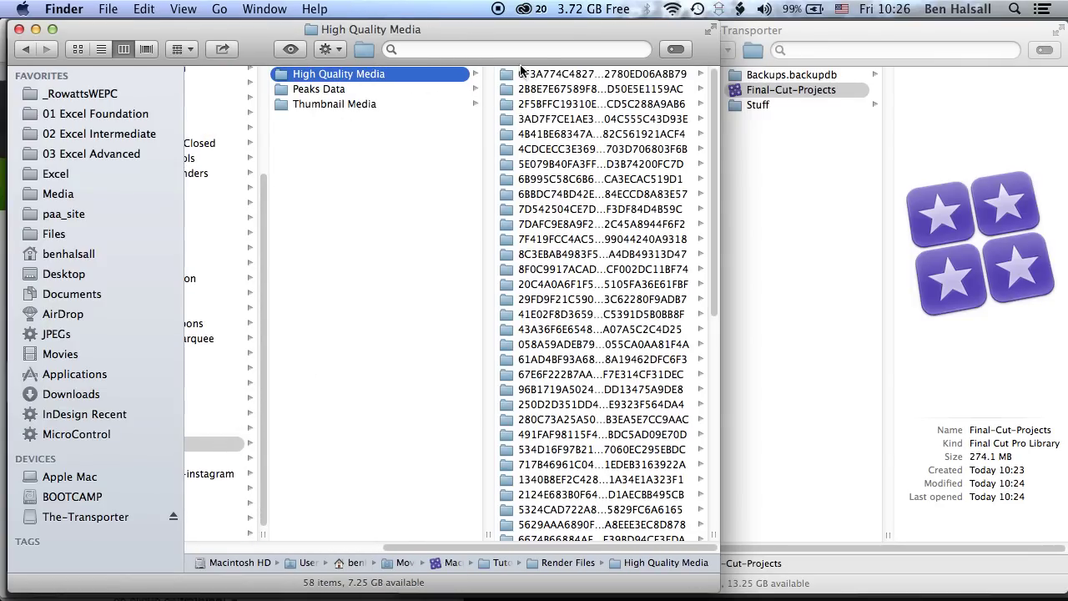
{"action": "key", "text": "super+i"}
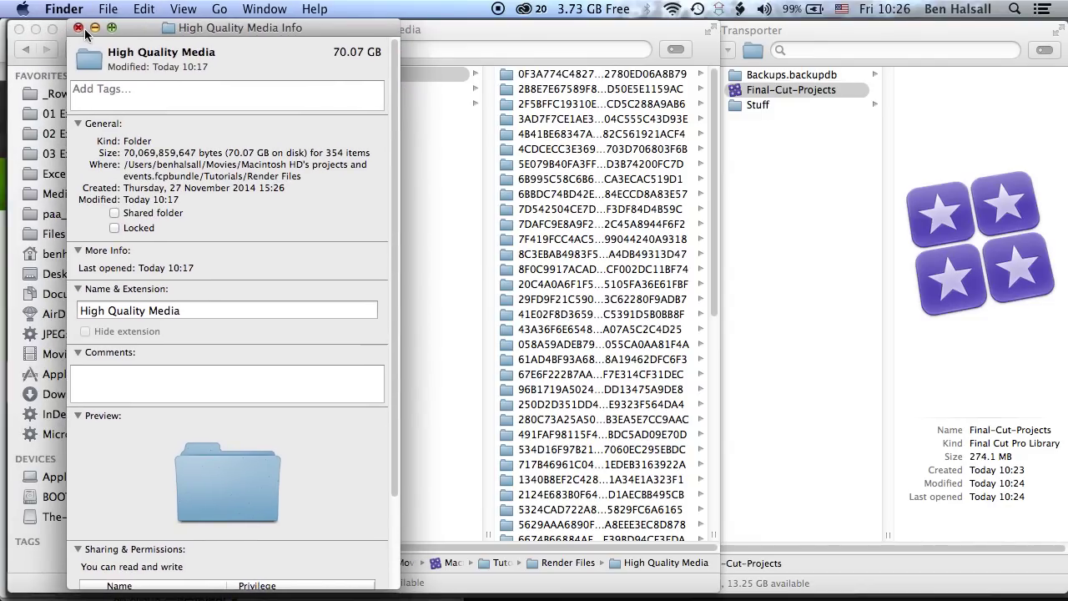
{"action": "key", "text": "super+w"}
{"action": "left_click_drag", "start_coordinate": [423, 548], "coordinate": [223, 548]}
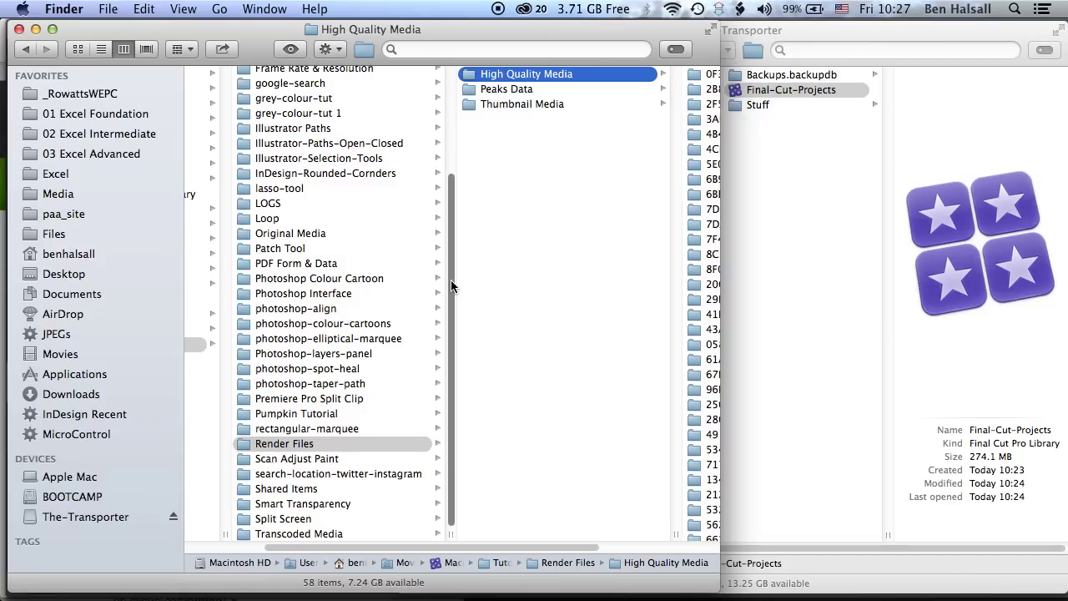
Open Original Media and preview cropping.mov, grey-colour-tut.mov and illustrator stroke.mov, spotting the 71-byte alias.
{"action": "left_click", "coordinate": [299, 235]}
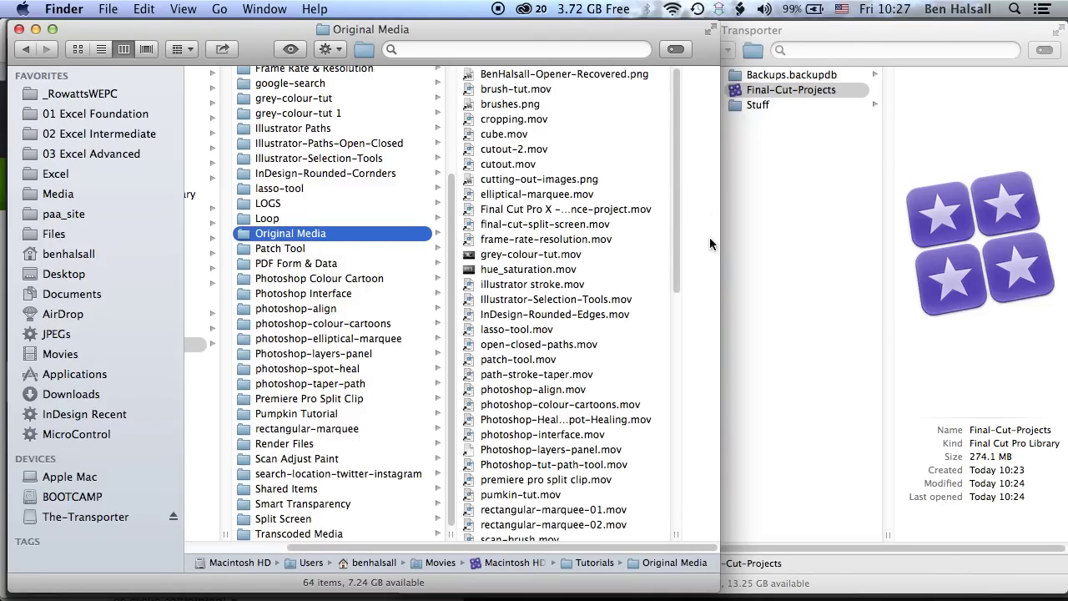
{"action": "scroll", "coordinate": [677, 242], "scroll_direction": "down", "scroll_amount": 1}
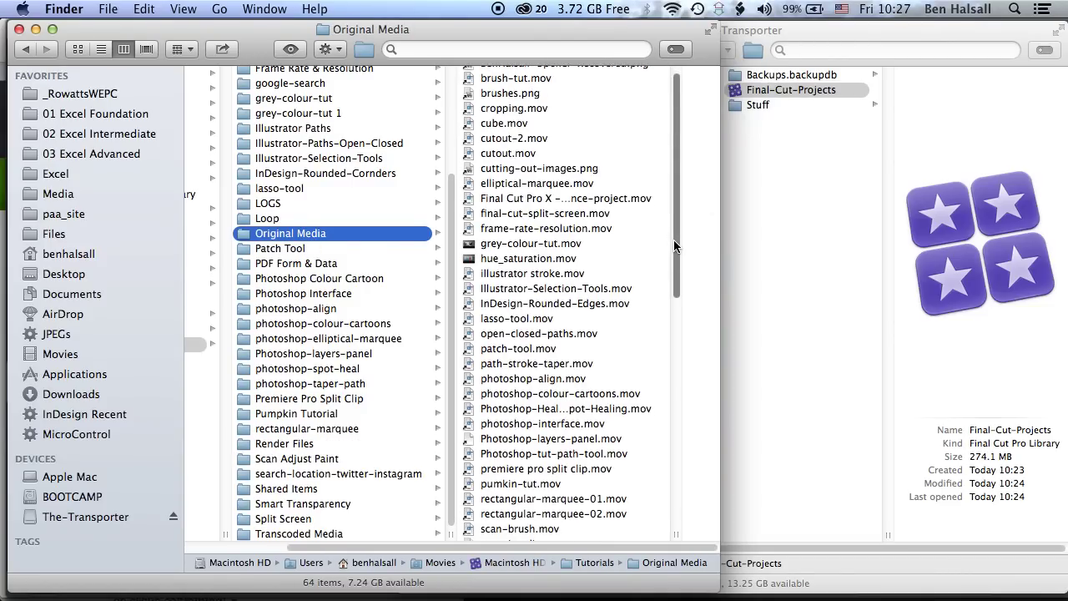
{"action": "left_click", "coordinate": [486, 108]}
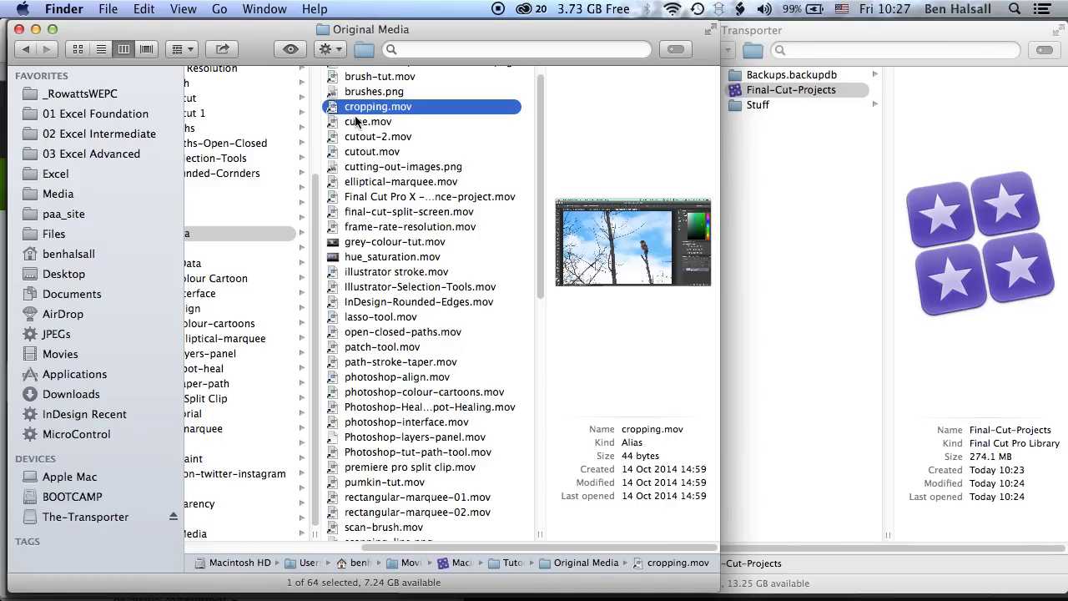
{"action": "left_click", "coordinate": [361, 244]}
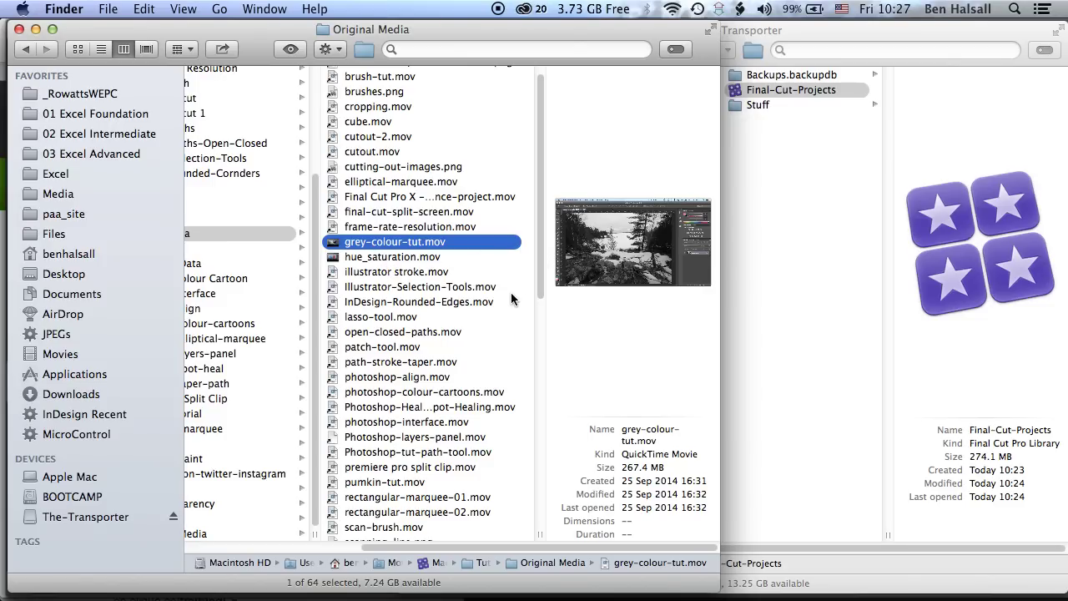
{"action": "left_click", "coordinate": [368, 274]}
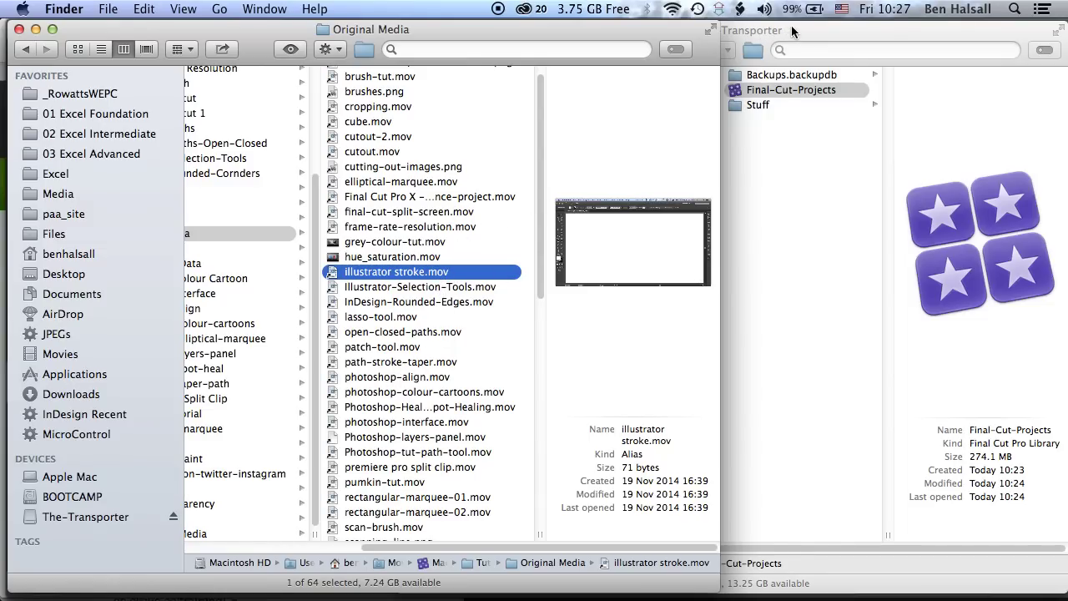
Show the Final-Cut-Projects library's package contents on The-Transporter and open the 9-01-2015 event folder.
{"action": "left_click_drag", "start_coordinate": [822, 38], "coordinate": [772, 35]}
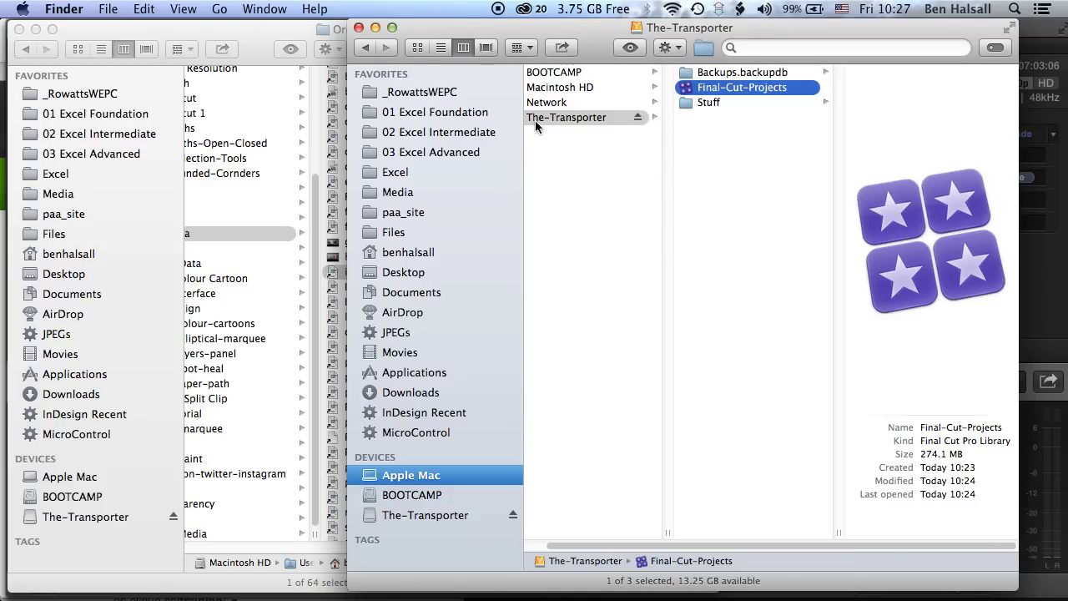
{"action": "right_click", "coordinate": [695, 94]}
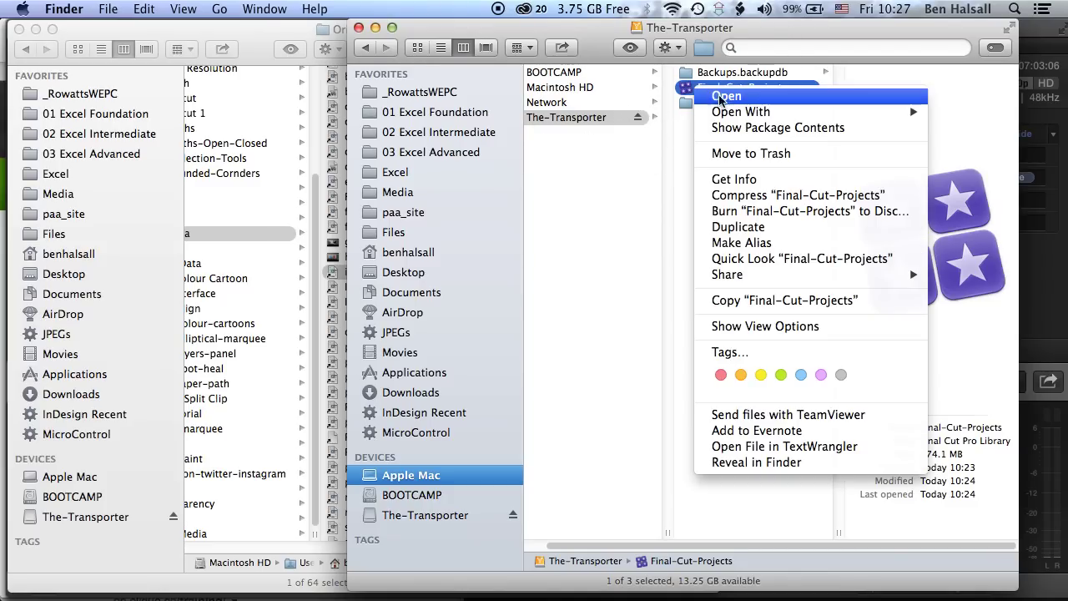
{"action": "left_click", "coordinate": [731, 133]}
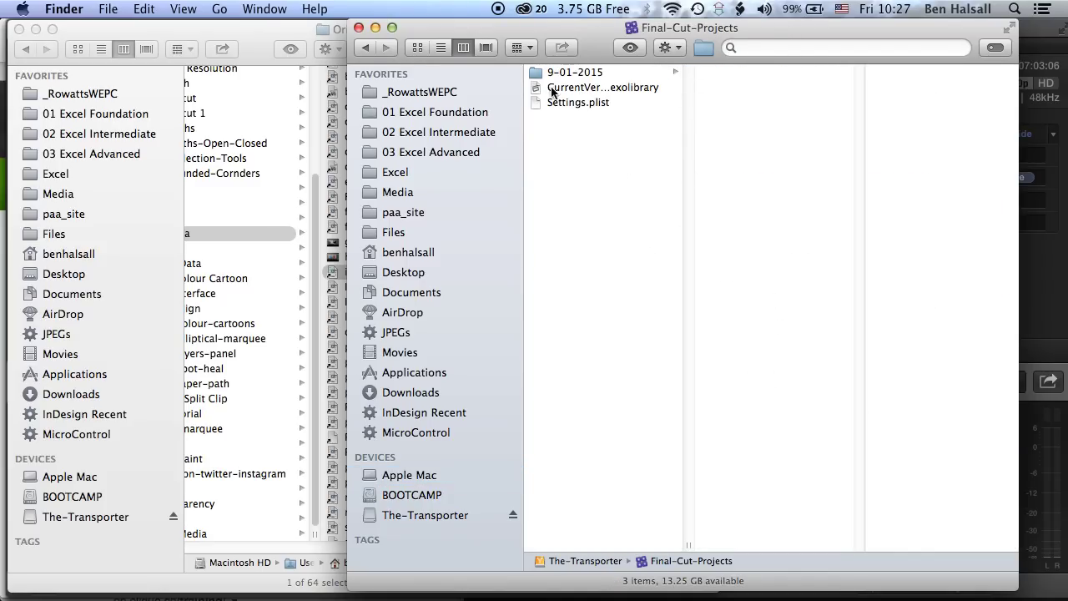
{"action": "left_click", "coordinate": [539, 75]}
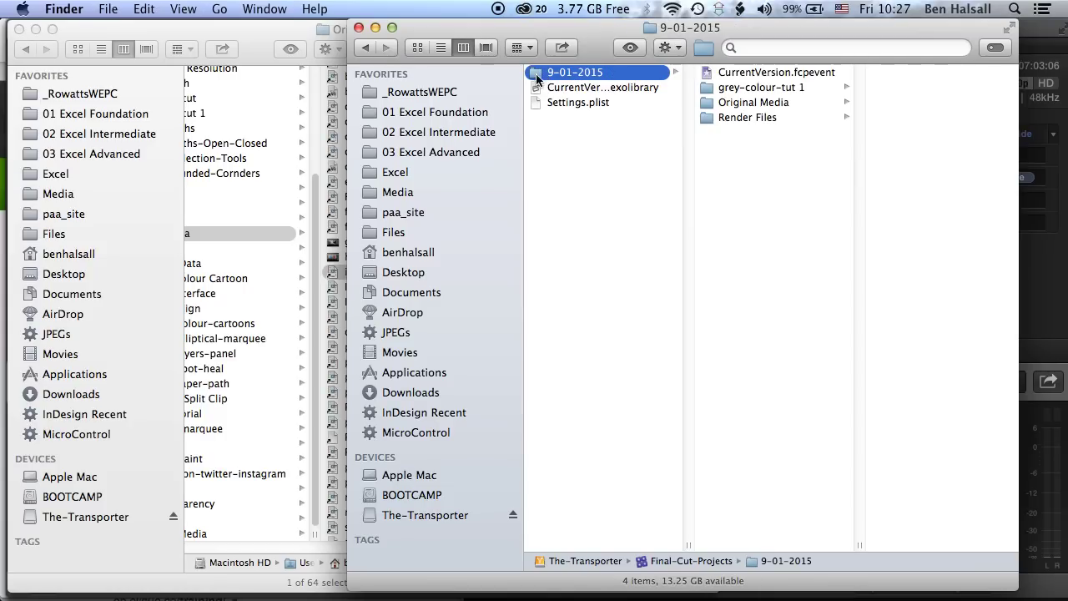
{"action": "left_click_drag", "start_coordinate": [594, 43], "coordinate": [495, 44]}
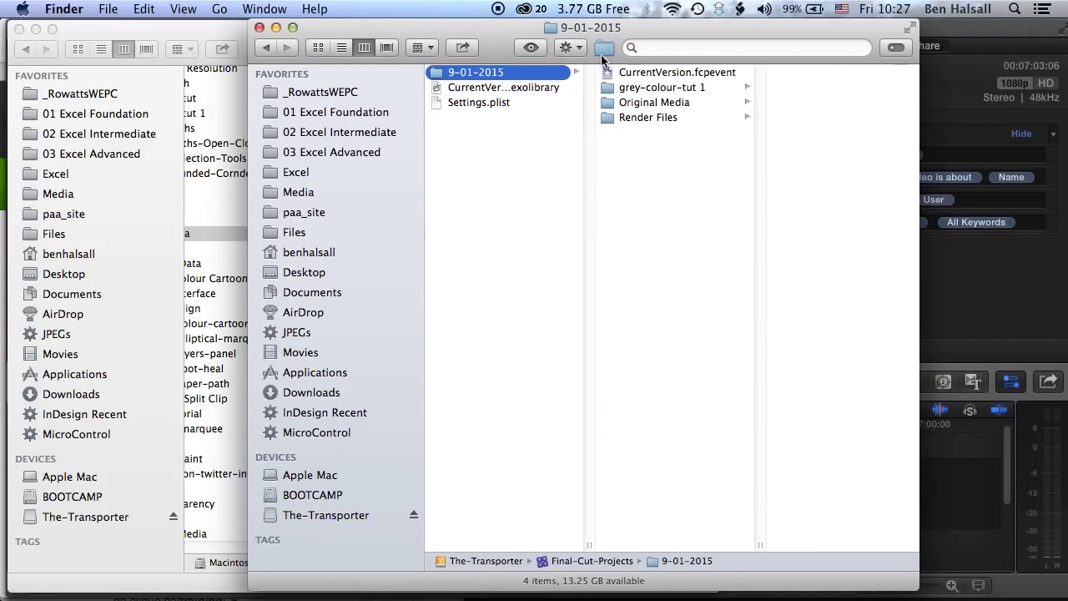
Browse grey-colour-tut 1's Original Media, preview grey-colour-tut.mov, then open Render Files > Peaks Data.
{"action": "left_click", "coordinate": [644, 88]}
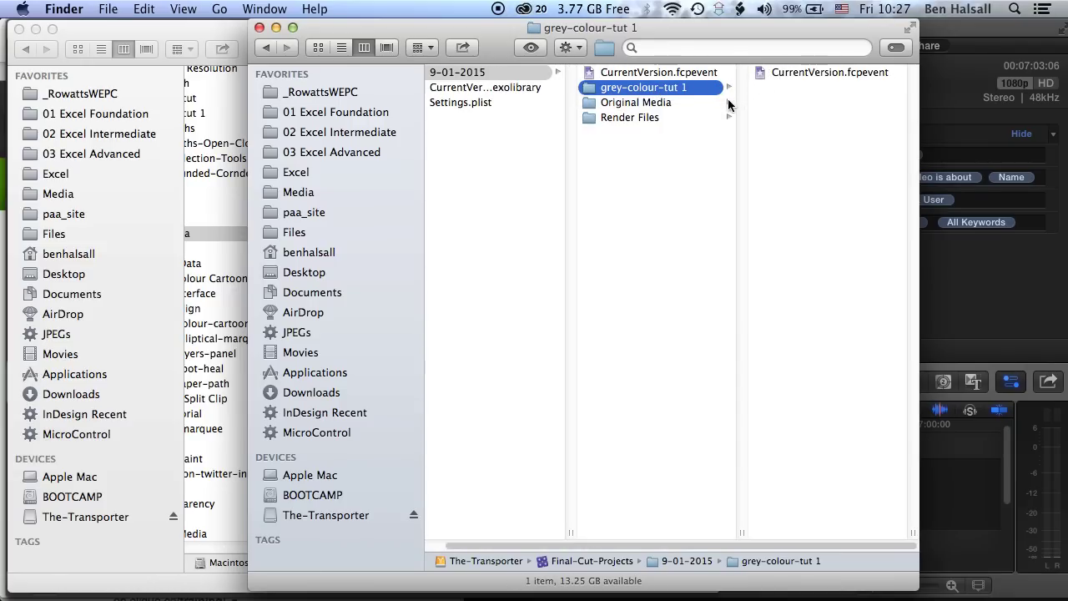
{"action": "left_click", "coordinate": [703, 104]}
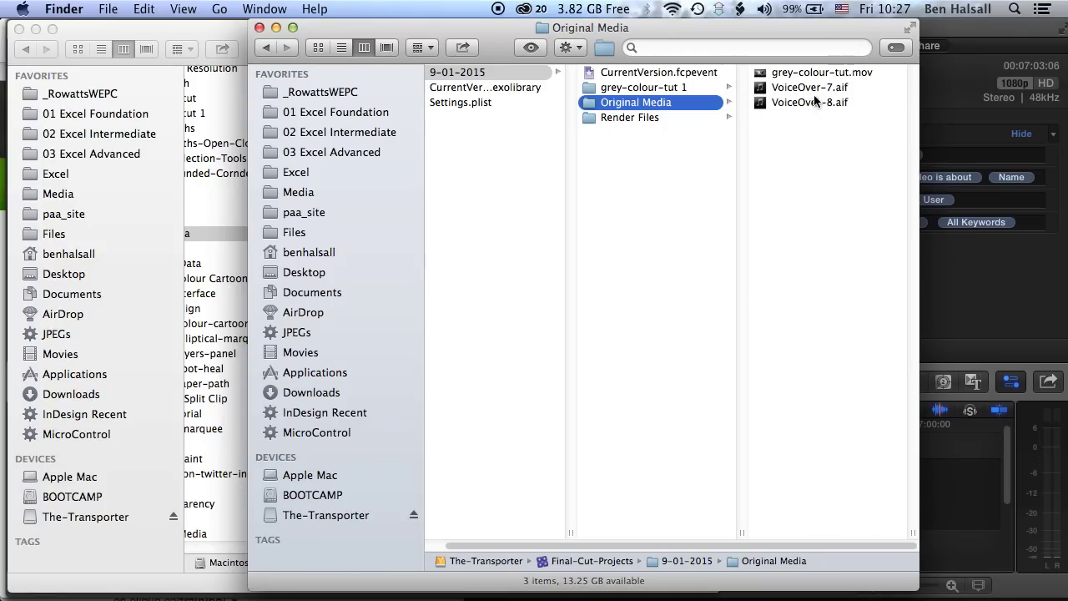
{"action": "left_click", "coordinate": [764, 77]}
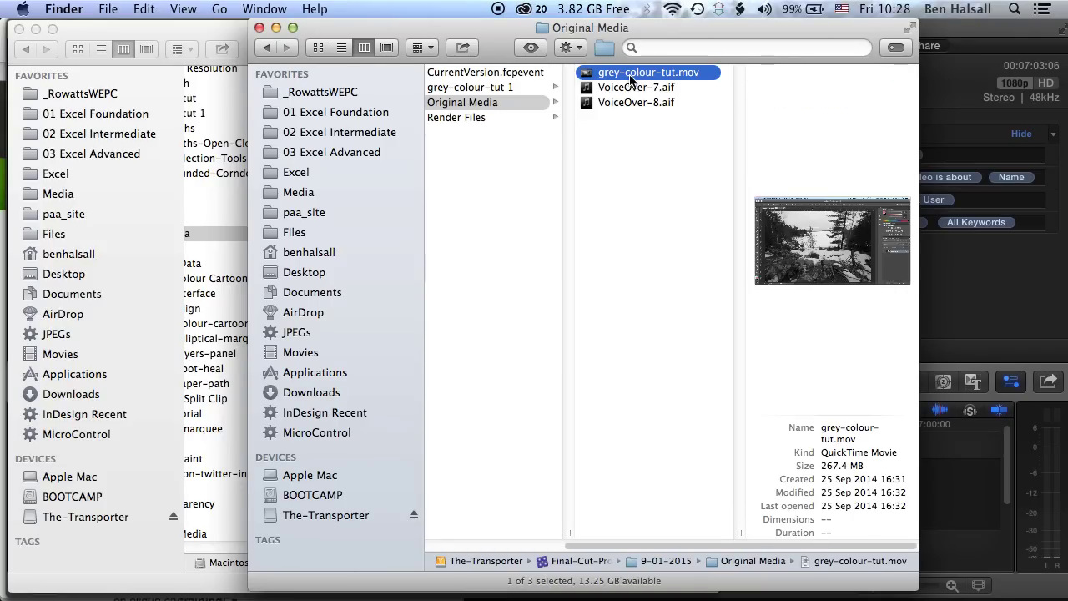
{"action": "left_click_drag", "start_coordinate": [656, 543], "coordinate": [594, 547]}
{"action": "left_click", "coordinate": [567, 119]}
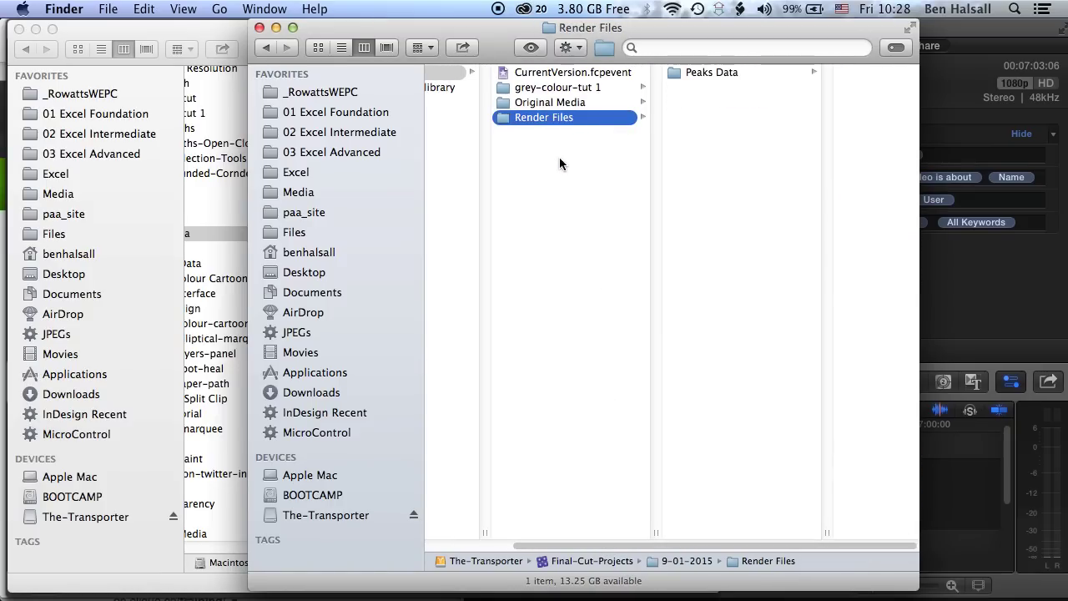
{"action": "left_click", "coordinate": [691, 77]}
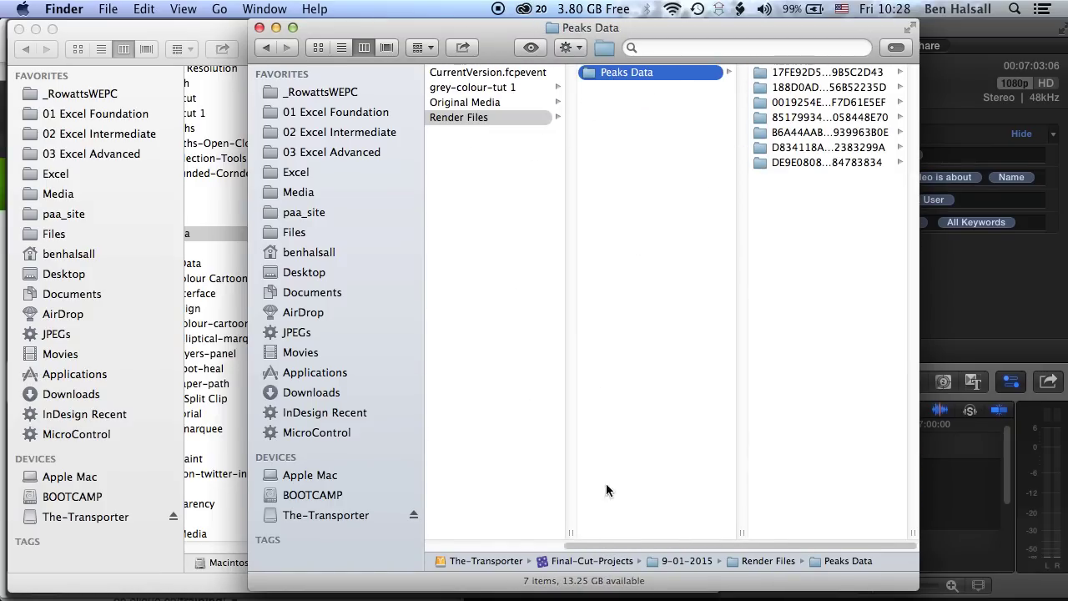
{"action": "left_click_drag", "start_coordinate": [629, 545], "coordinate": [552, 546]}
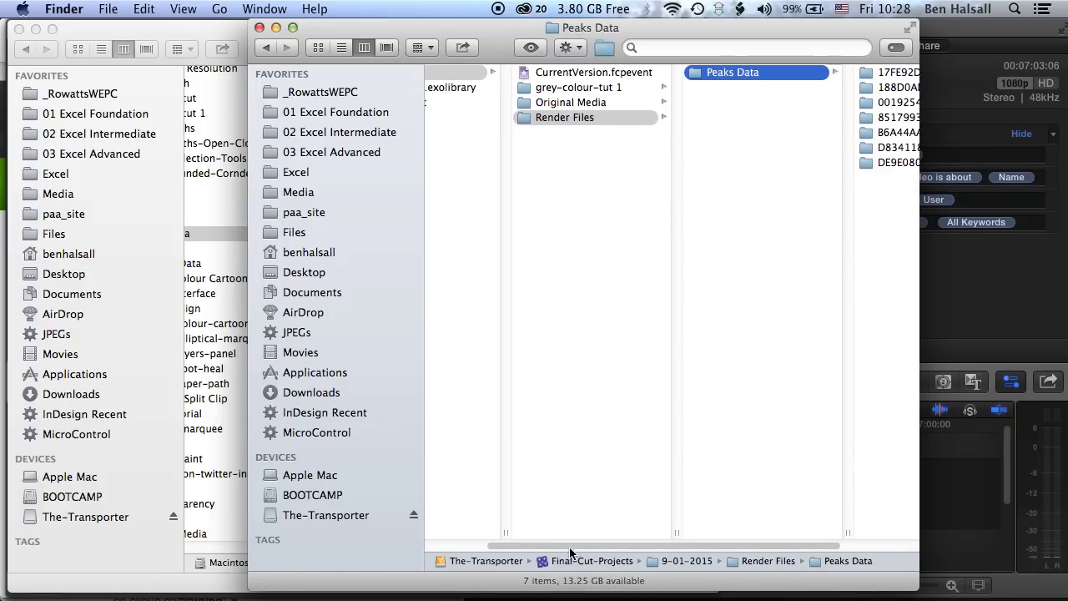
Go back to the 9-01-2015 event and jump up to the Final-Cut-Projects library's top level.
{"action": "left_click", "coordinate": [457, 73]}
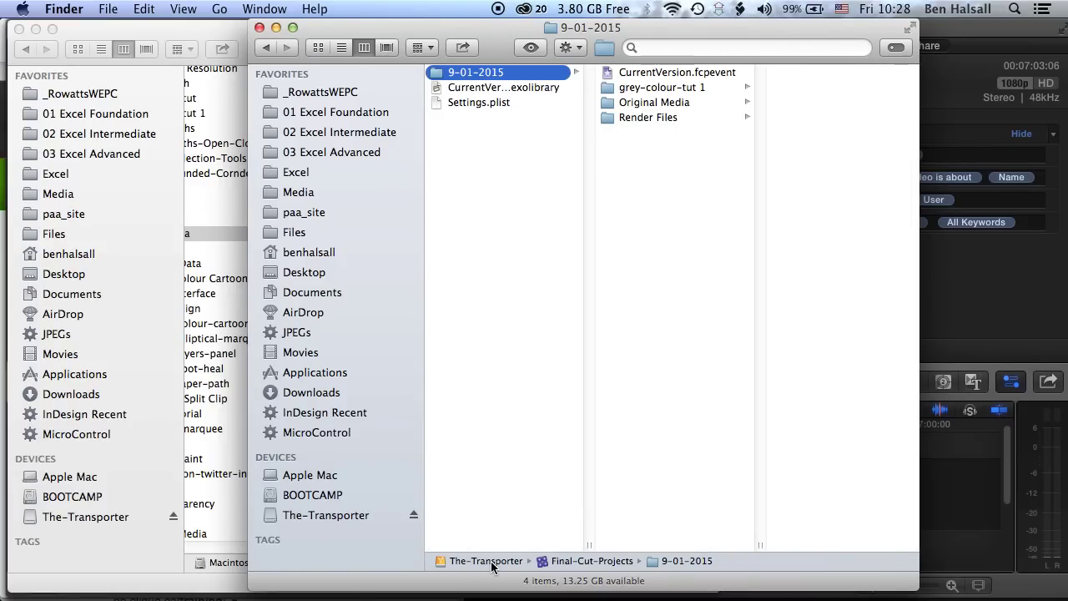
{"action": "left_click", "coordinate": [553, 34], "text": "super"}
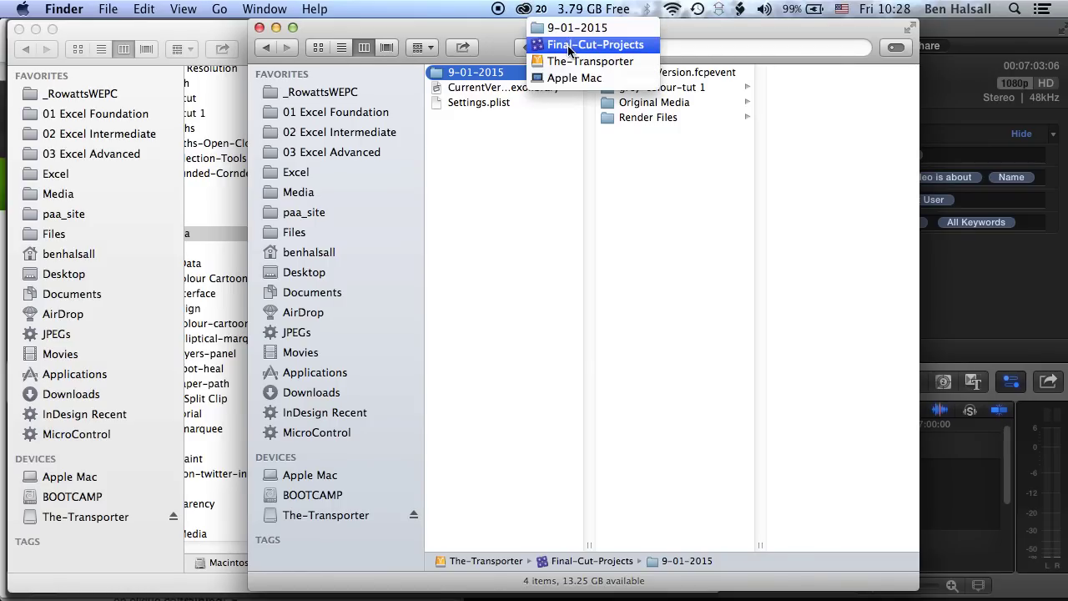
{"action": "left_click", "coordinate": [555, 41]}
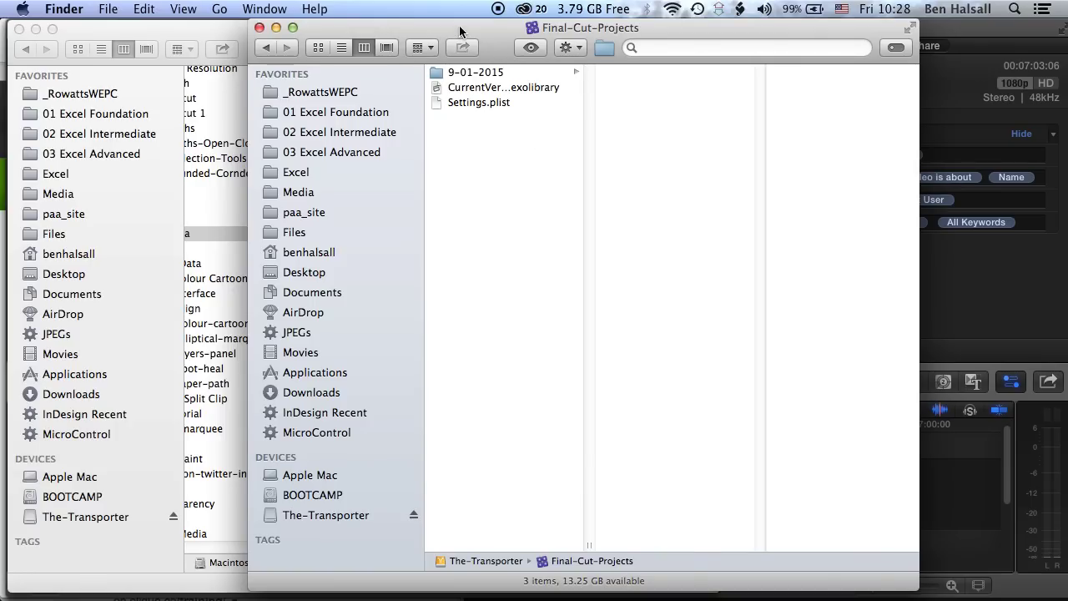
{"action": "left_click_drag", "start_coordinate": [431, 25], "coordinate": [545, 25]}
Close Background Tasks, open the 9-01-2015 event's grey-colour-tut 1 project, and scrub its timeline.
{"action": "key", "text": "super+Tab"}
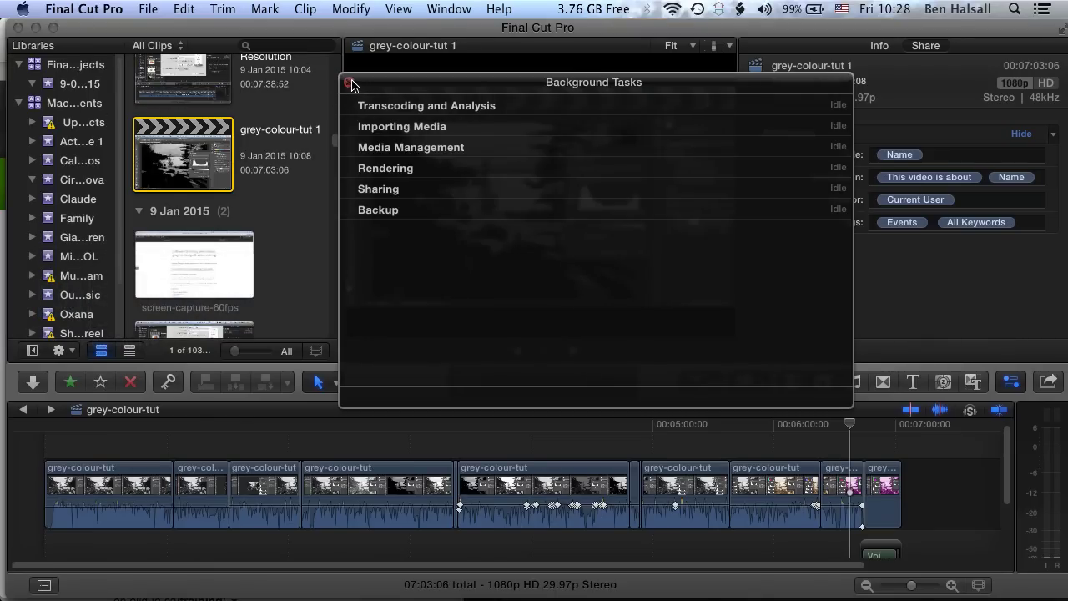
{"action": "left_click", "coordinate": [349, 81]}
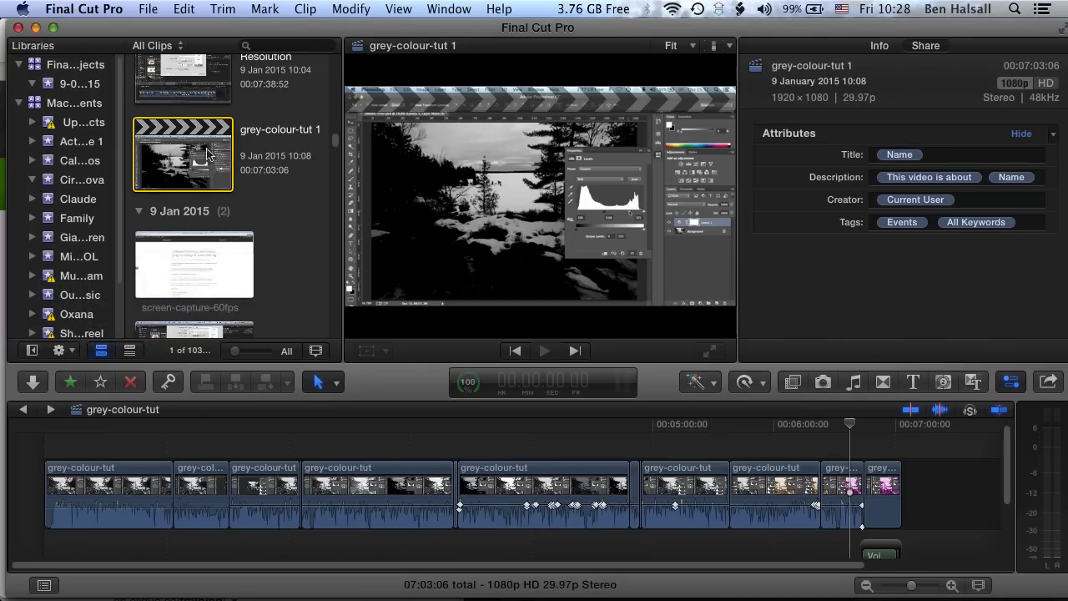
{"action": "left_click", "coordinate": [66, 88]}
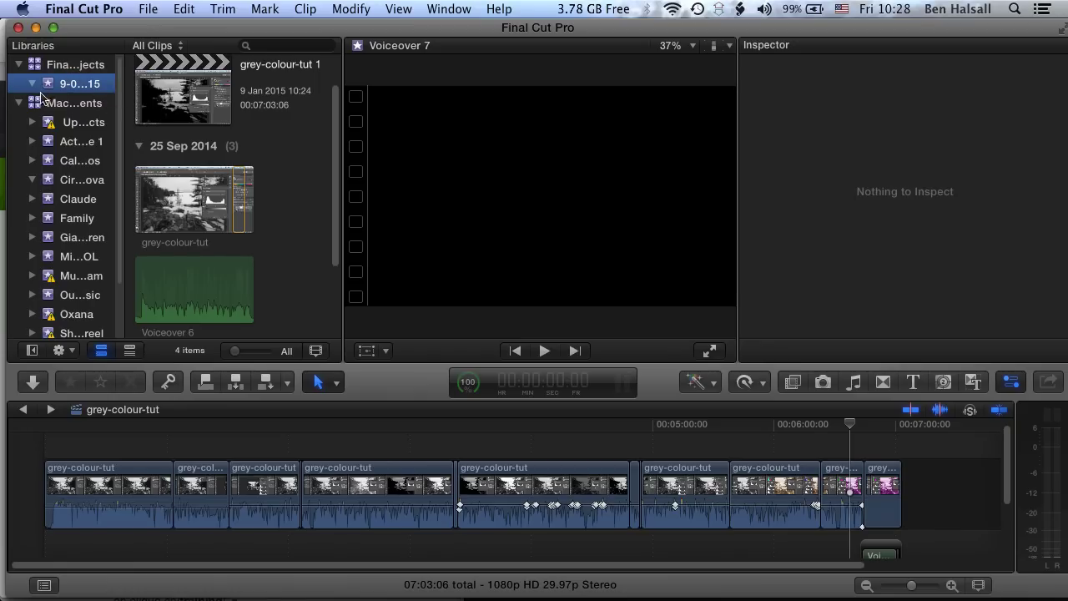
{"action": "left_click", "coordinate": [185, 100]}
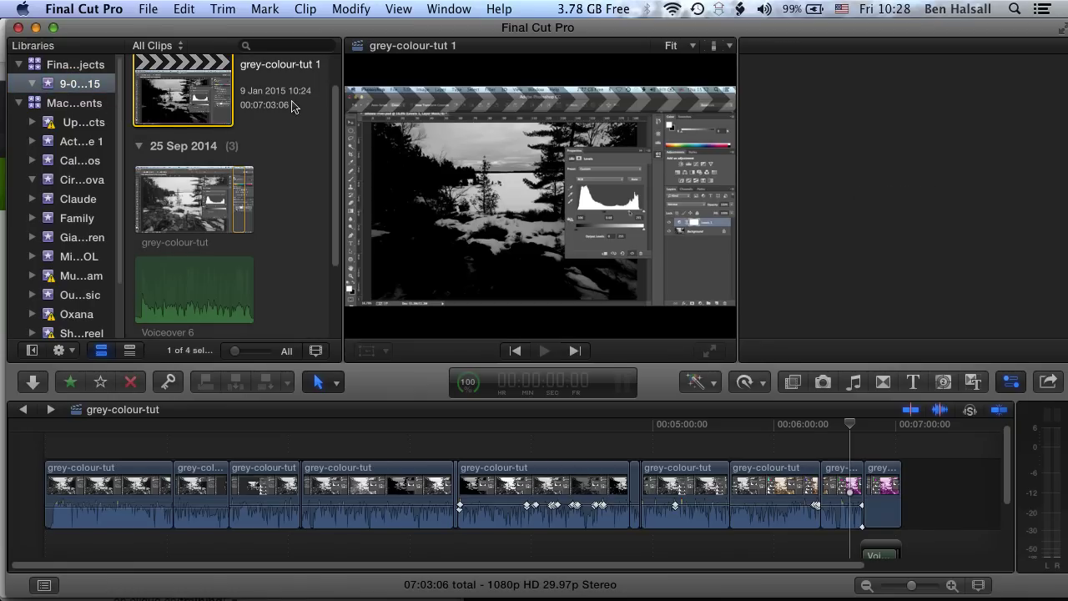
{"action": "scroll", "coordinate": [332, 93], "scroll_direction": "up", "scroll_amount": 2}
{"action": "scroll", "coordinate": [332, 94], "scroll_direction": "up", "scroll_amount": 1}
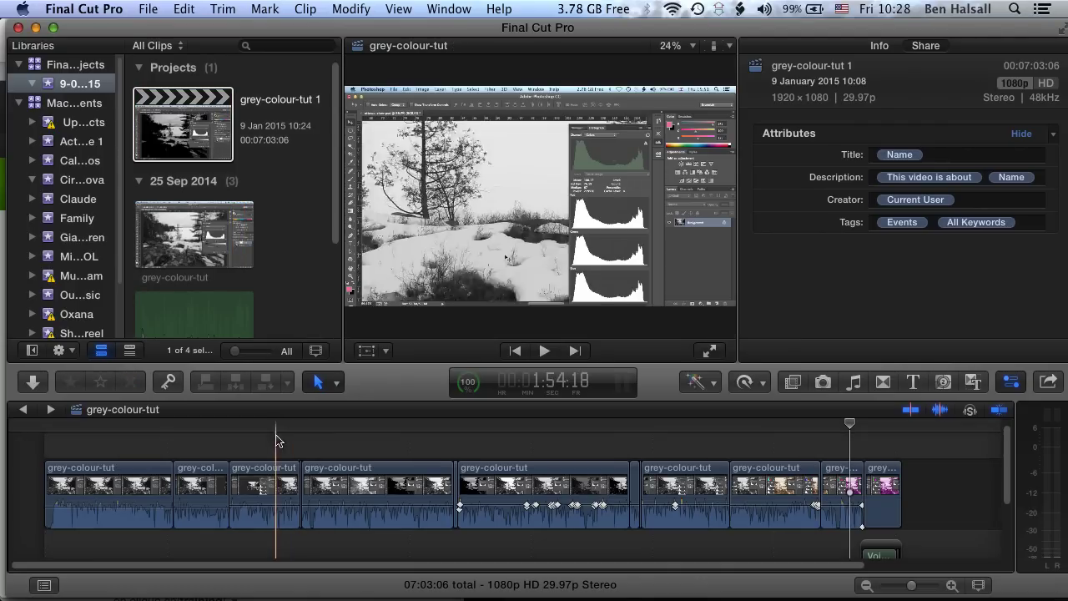
{"action": "left_click", "coordinate": [162, 445]}
{"action": "double_click", "coordinate": [196, 127]}
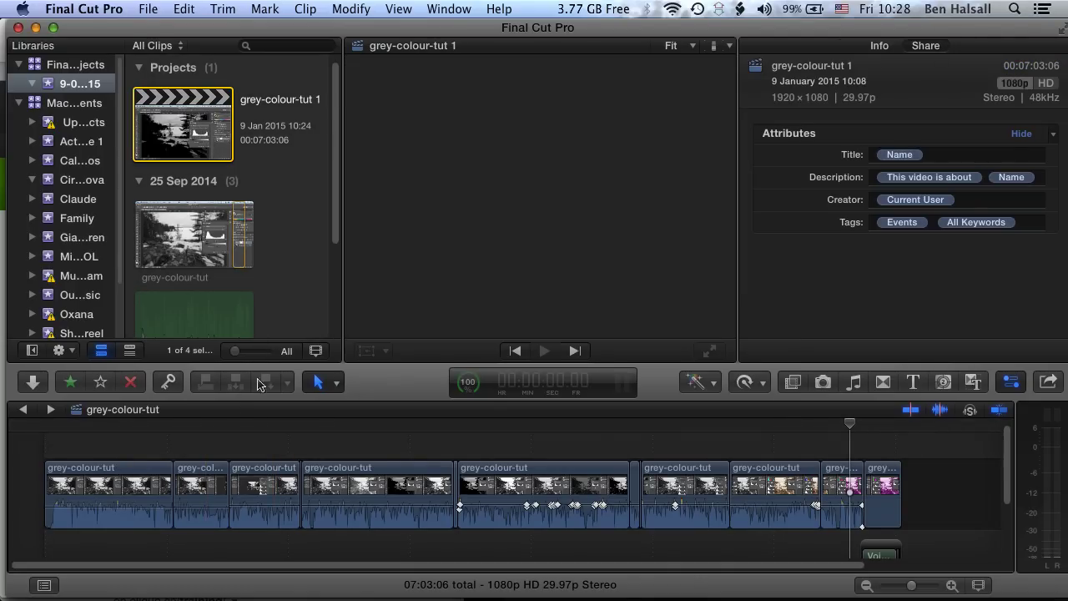
{"action": "left_click_drag", "start_coordinate": [102, 429], "coordinate": [744, 426]}
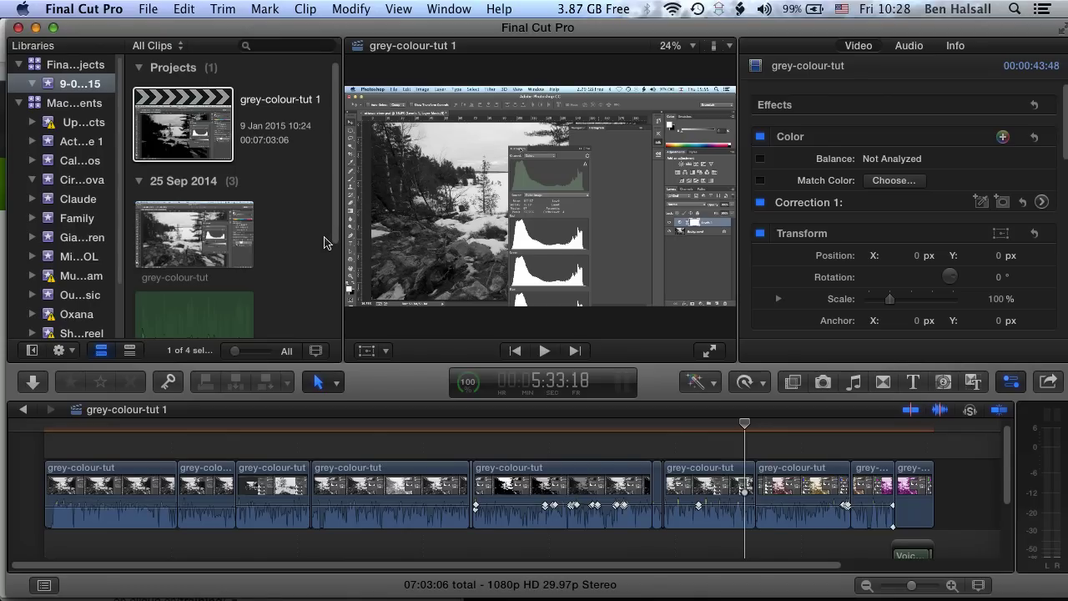
In the local Original Media window, navigate up to the Macintosh HD's projects and events library.
{"action": "key", "text": "super+Tab"}
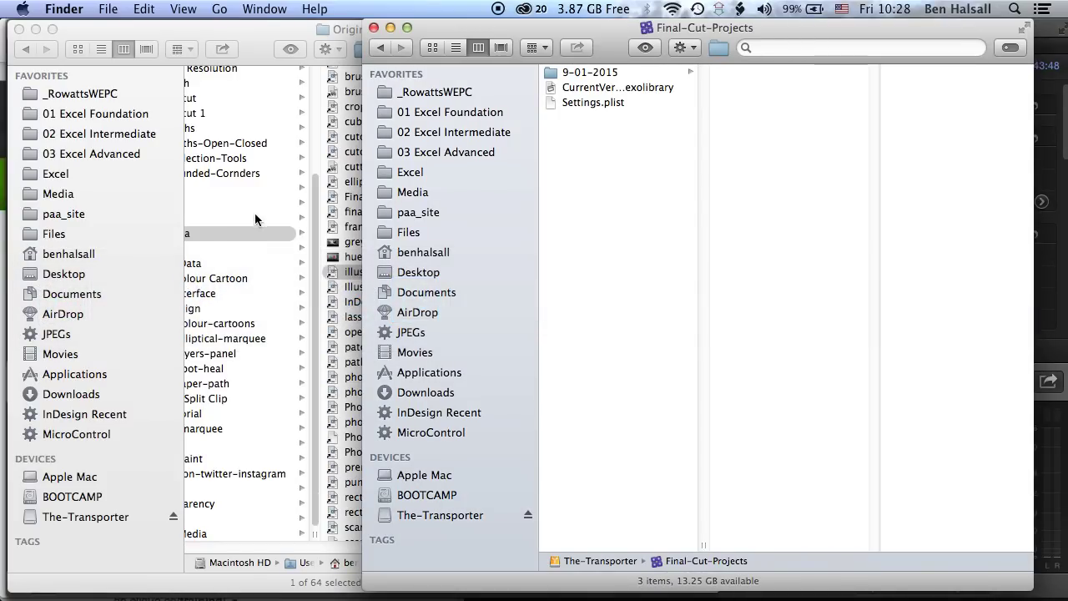
{"action": "left_click", "coordinate": [262, 34]}
{"action": "left_click_drag", "start_coordinate": [466, 549], "coordinate": [376, 550]}
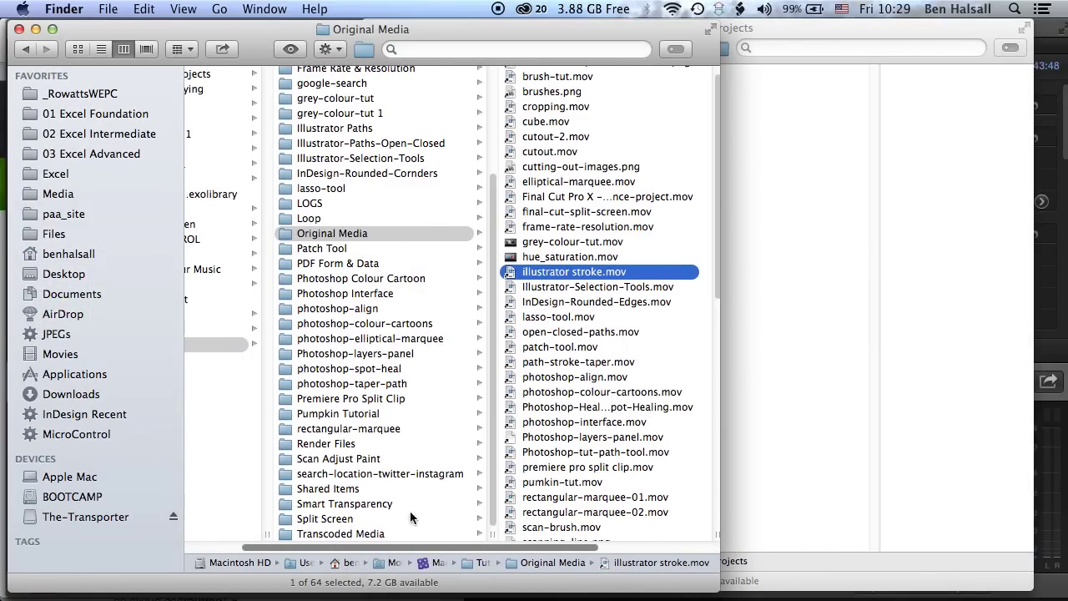
{"action": "left_click_drag", "start_coordinate": [355, 552], "coordinate": [299, 552]}
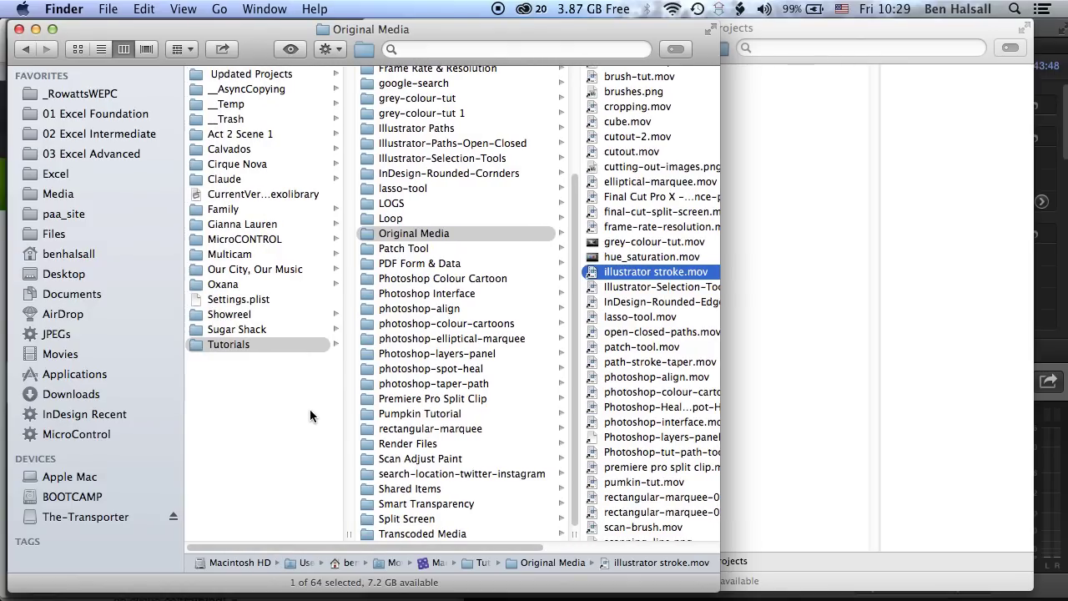
{"action": "left_click", "coordinate": [346, 34], "text": "super"}
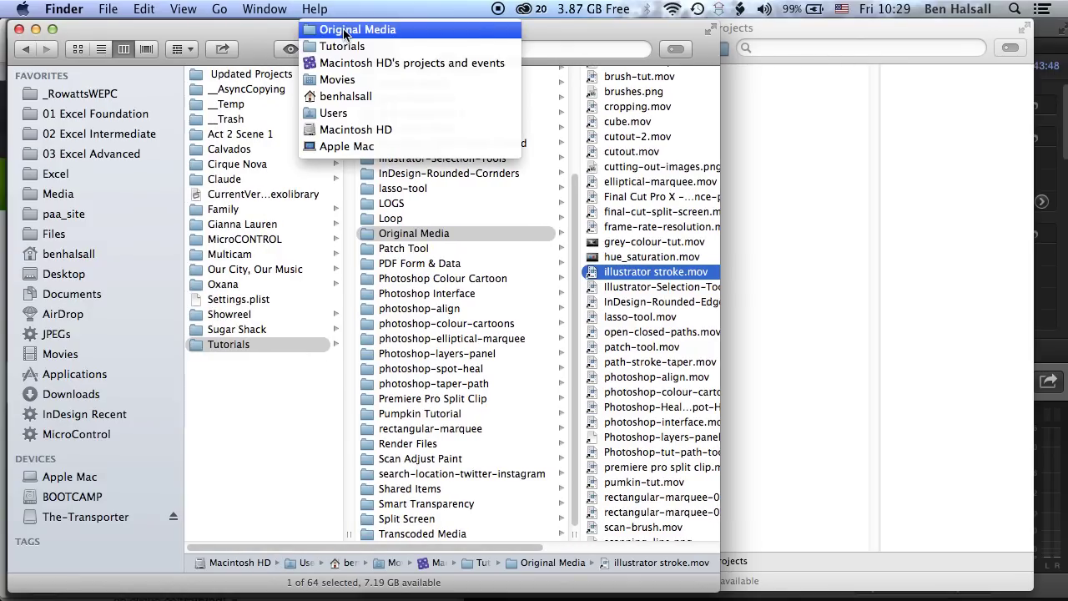
{"action": "left_click", "coordinate": [410, 64]}
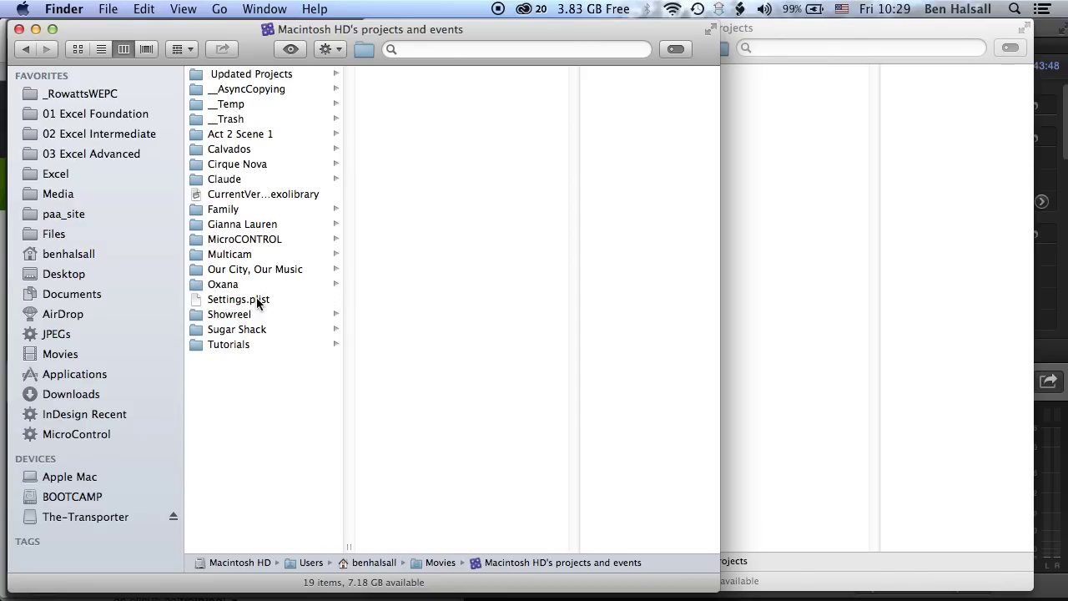
Go up to Movies and select the local library to see its 204.5 GB size.
{"action": "right_click", "coordinate": [276, 32]}
{"action": "left_click", "coordinate": [276, 31]}
{"action": "left_click", "coordinate": [276, 32], "text": "super"}
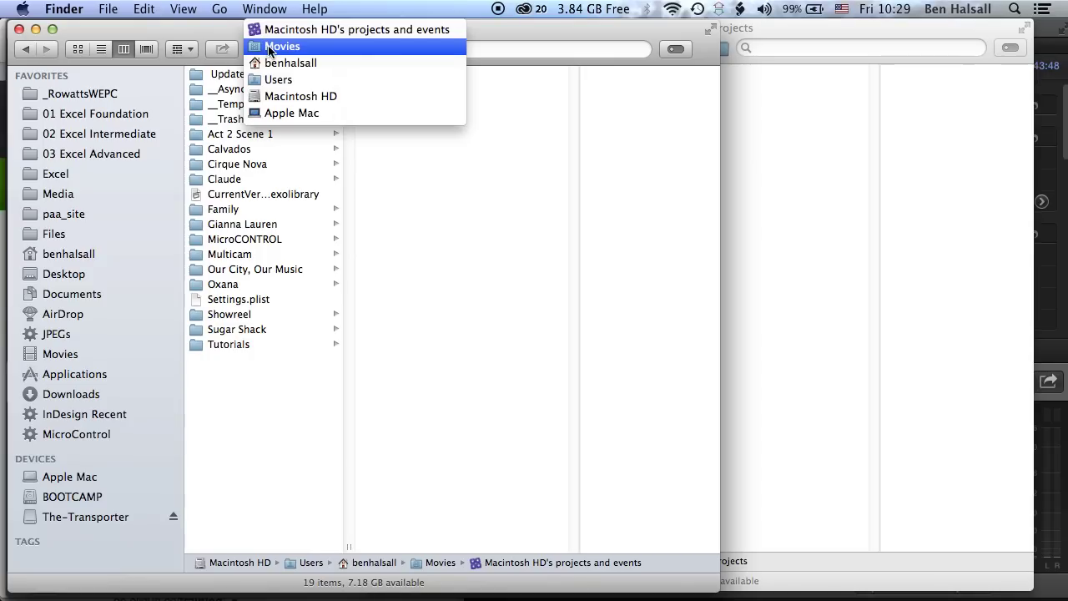
{"action": "left_click", "coordinate": [283, 48]}
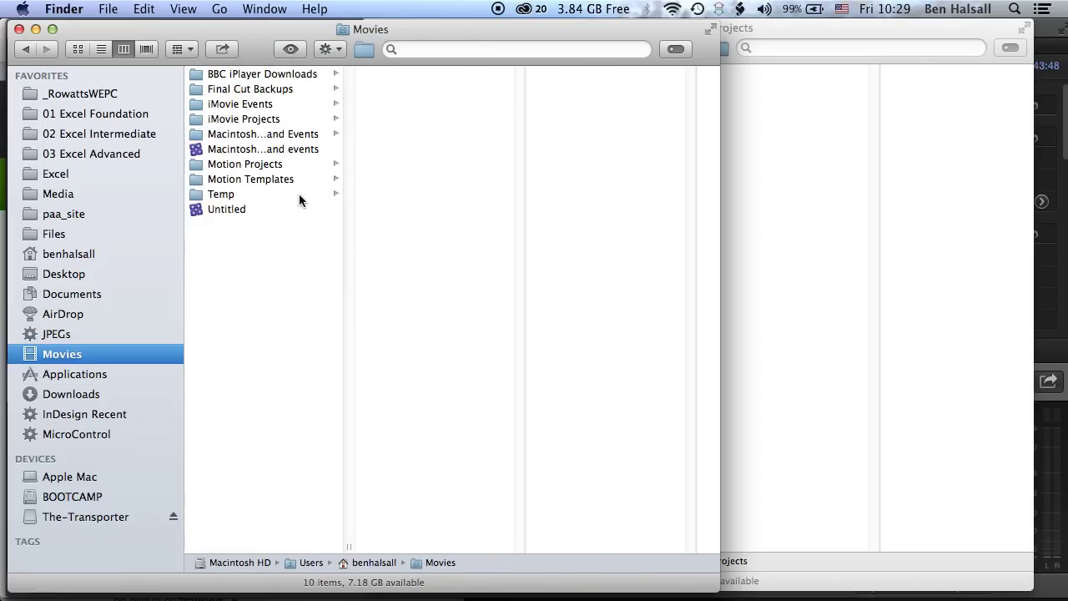
{"action": "left_click", "coordinate": [320, 151]}
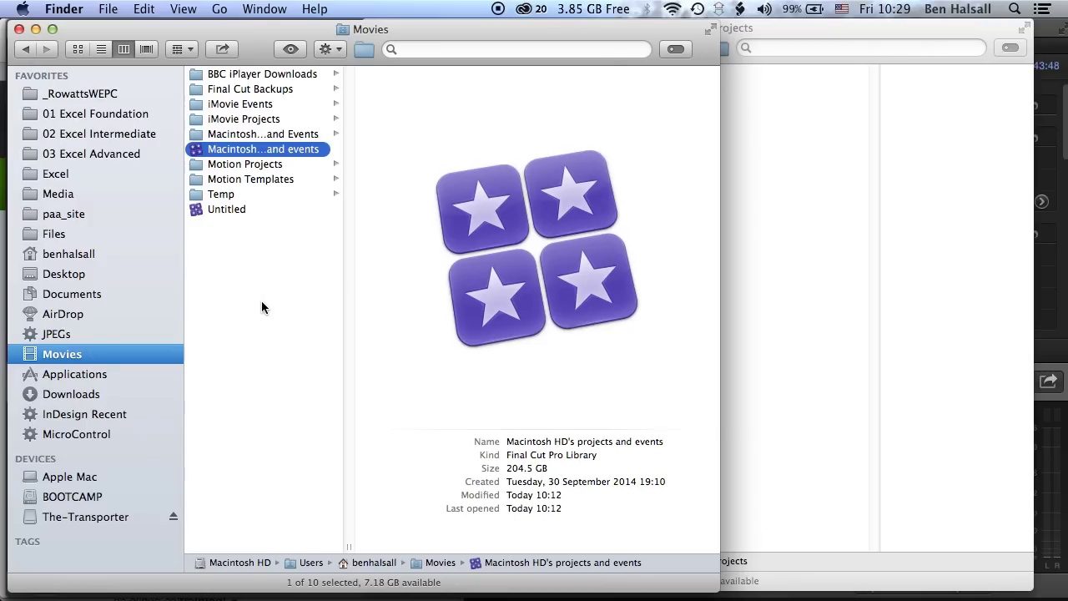
{"action": "key", "text": "super+Tab"}
Choose Final Cut Pro in the app switcher to return to the open grey-colour-tut 1 project.
{"action": "left_click", "coordinate": [133, 323]}
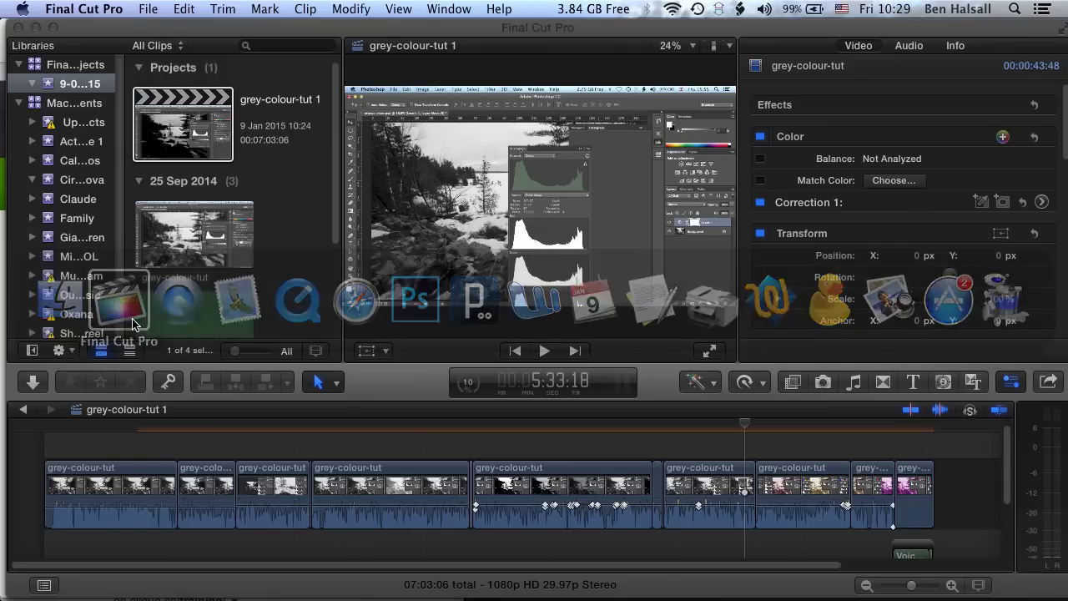